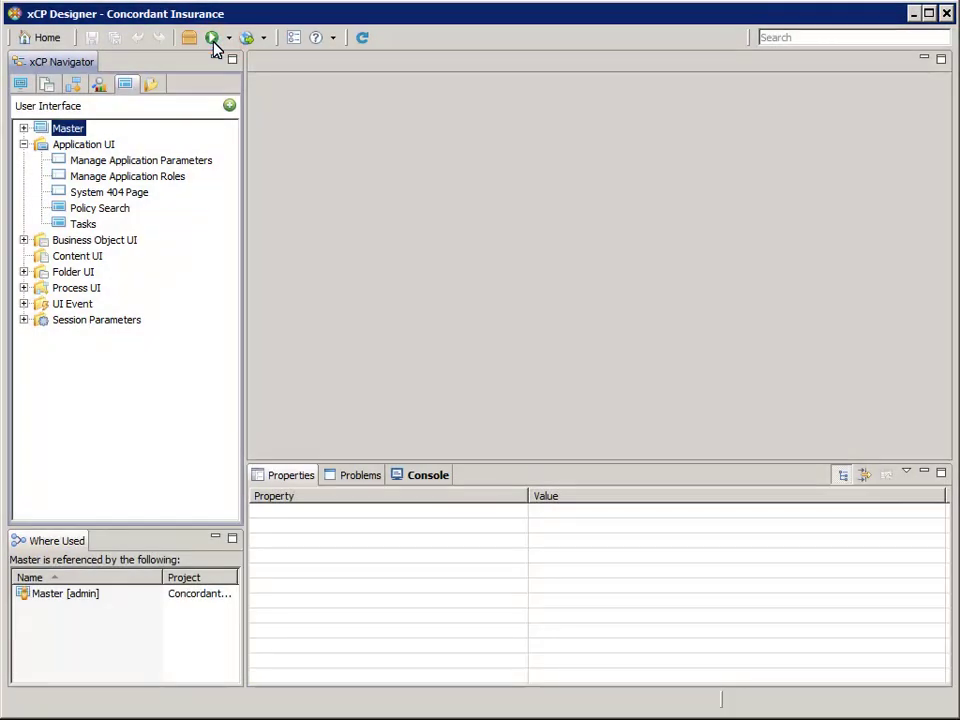
Build and deploy the Concordant Insurance xCP application with the Run toolbar button.
left_click(212, 40)
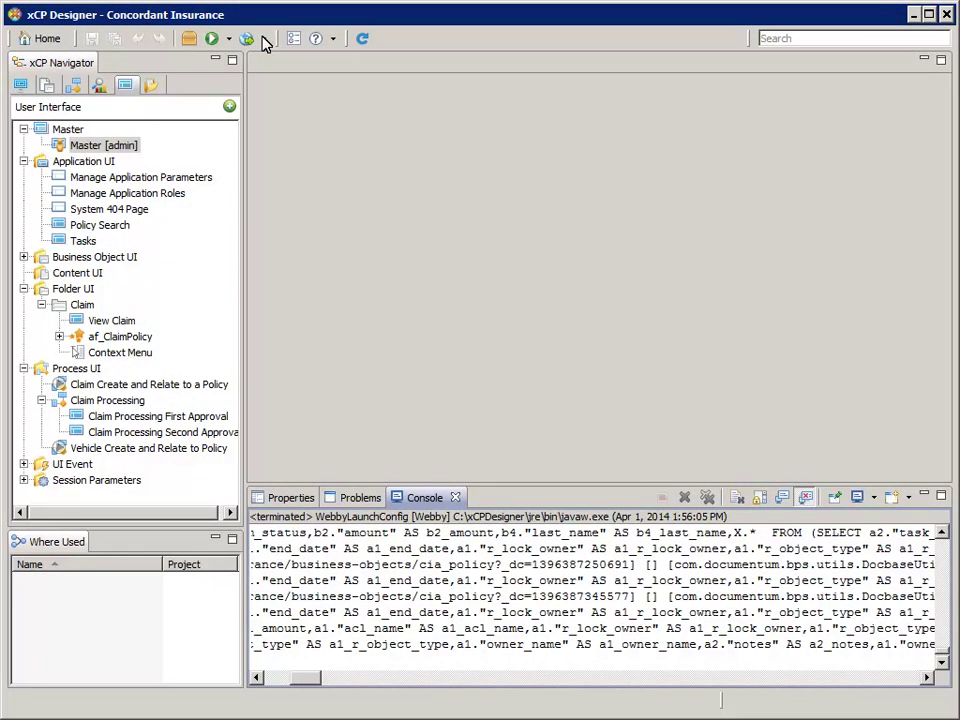
Start Preview Mode and confirm the console reports the Jetty server on port 8888.
left_click(264, 39)
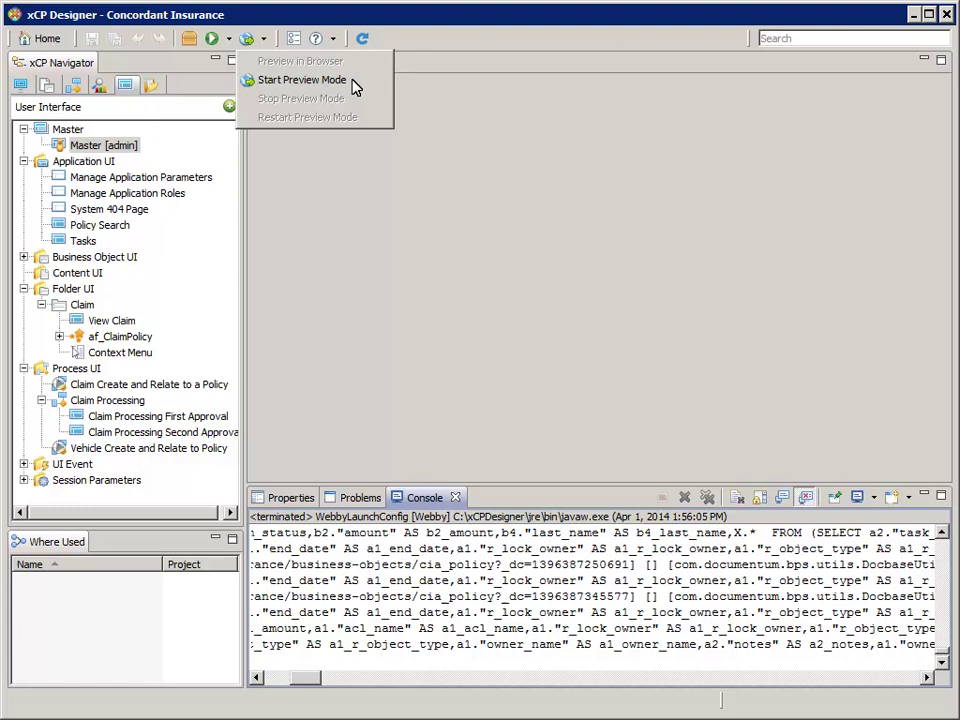
left_click(355, 88)
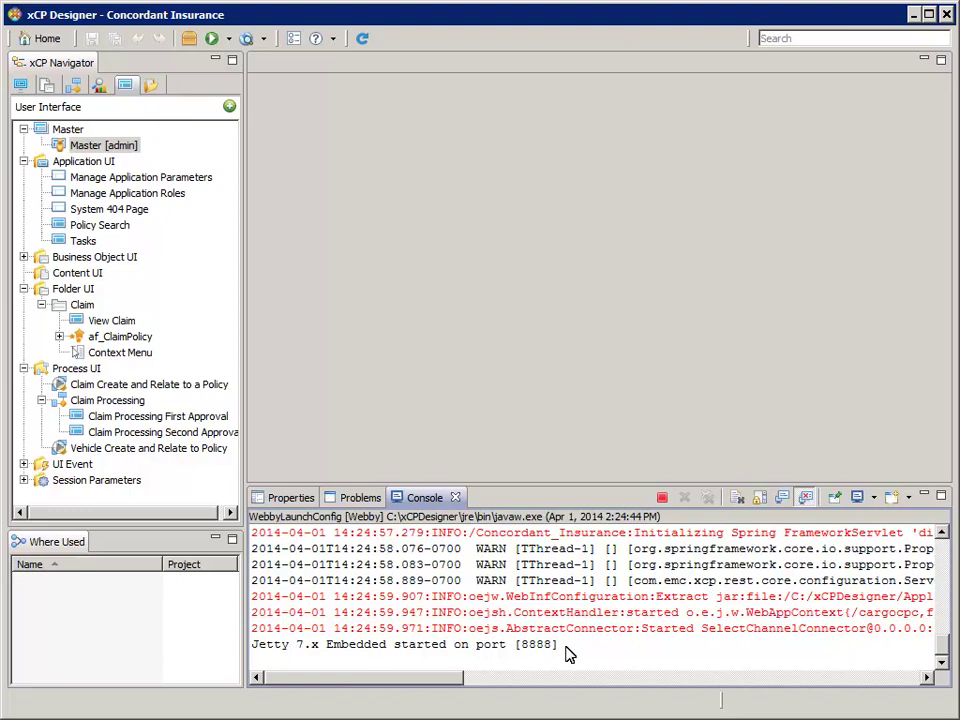
triple_click(251, 644)
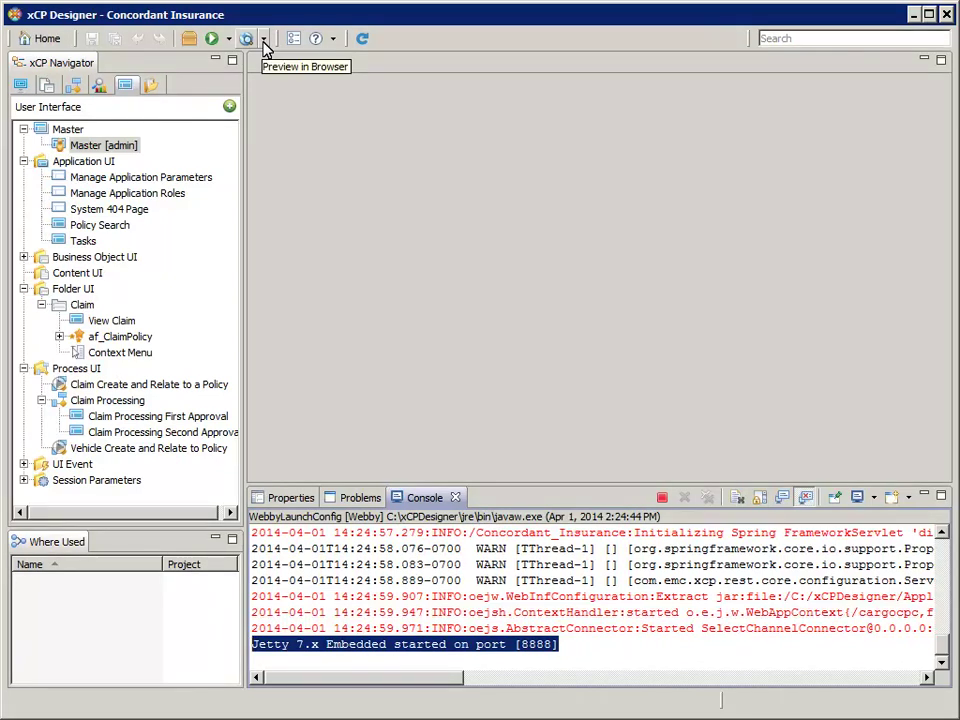
left_click(264, 40)
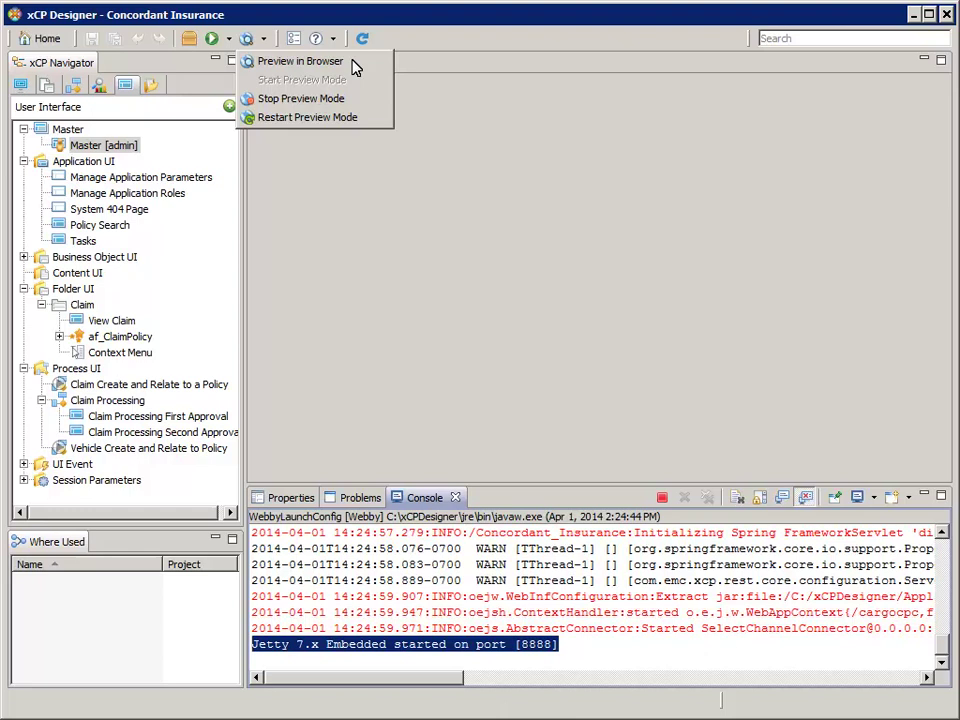
Preview the app in the browser and sign in with the account password.
left_click(352, 64)
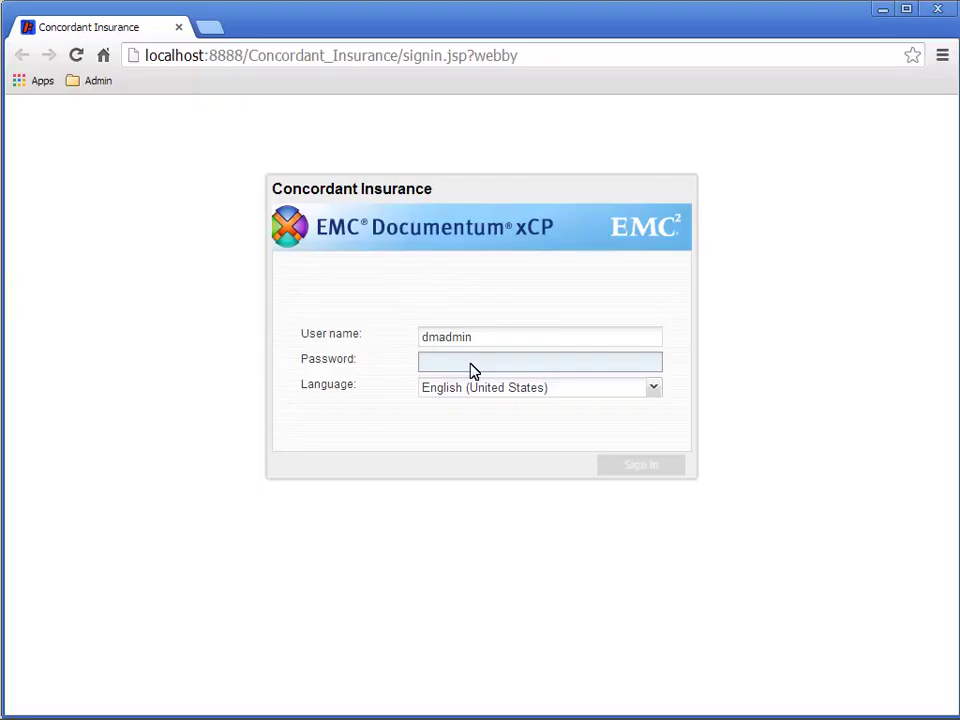
type("*********")
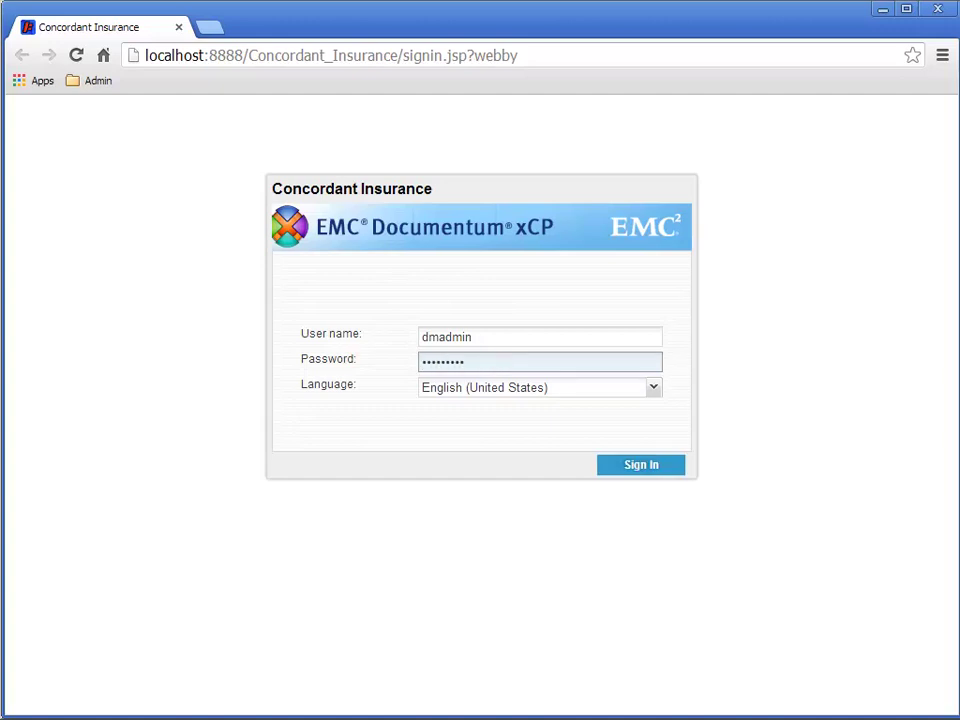
left_click(671, 470)
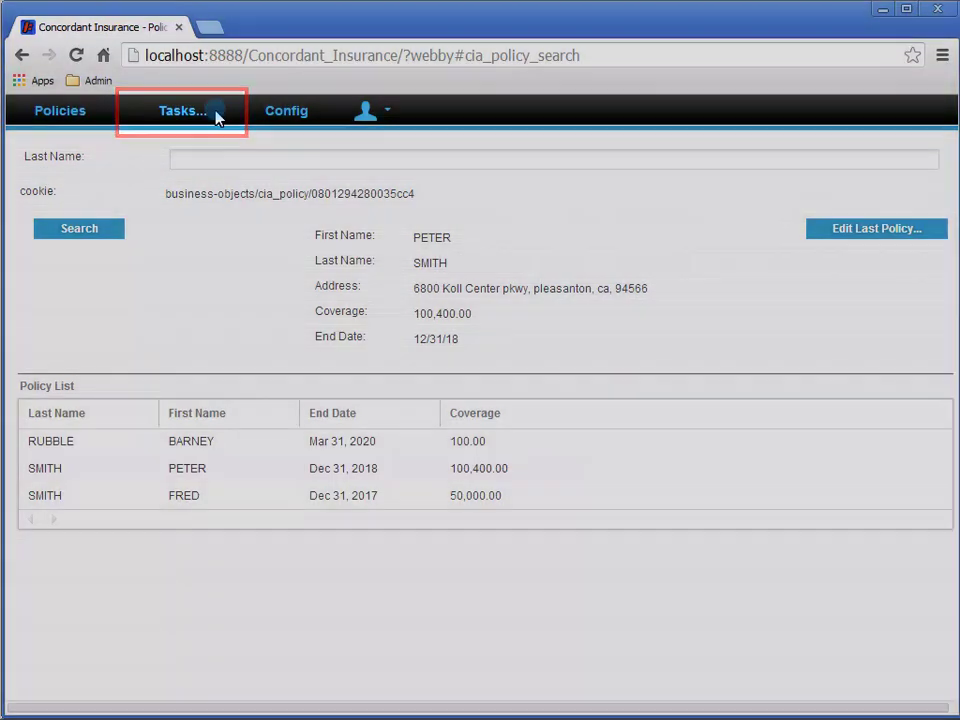
Switch to the Tasks page, which currently lists no tasks.
left_click(216, 114)
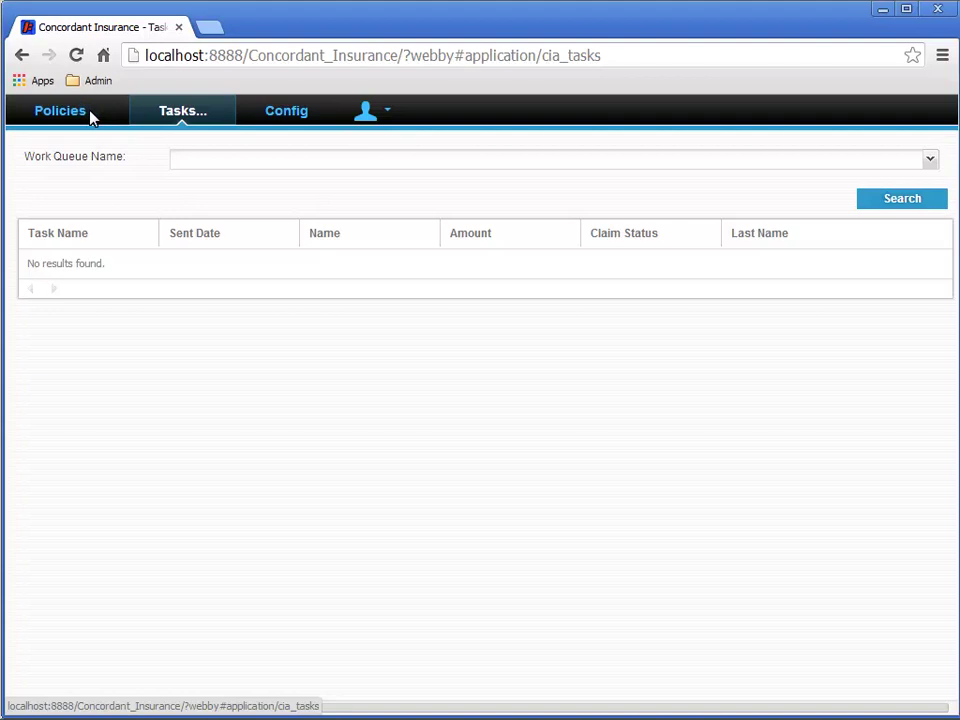
Edit the last policy from Search Policies and start a new claim on its Claims tab.
left_click(91, 115)
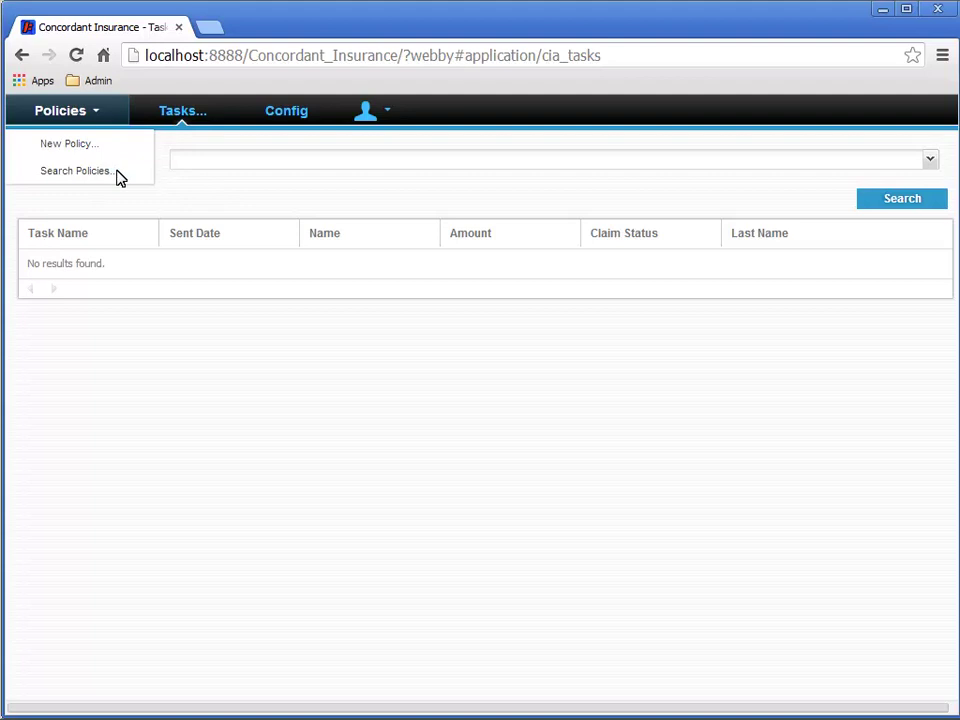
left_click(76, 171)
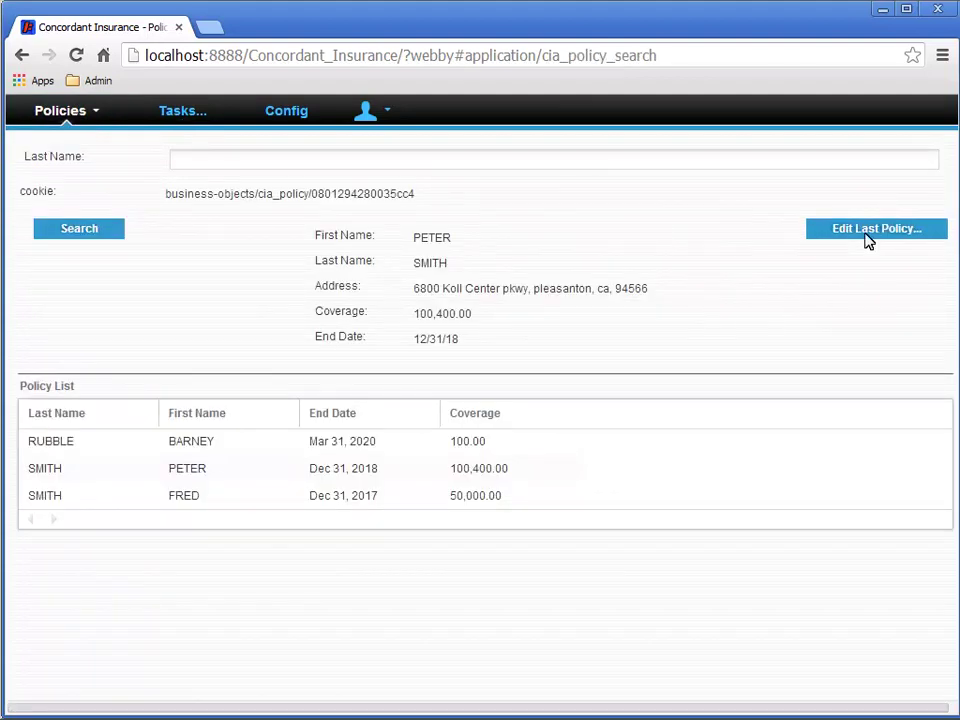
left_click(868, 240)
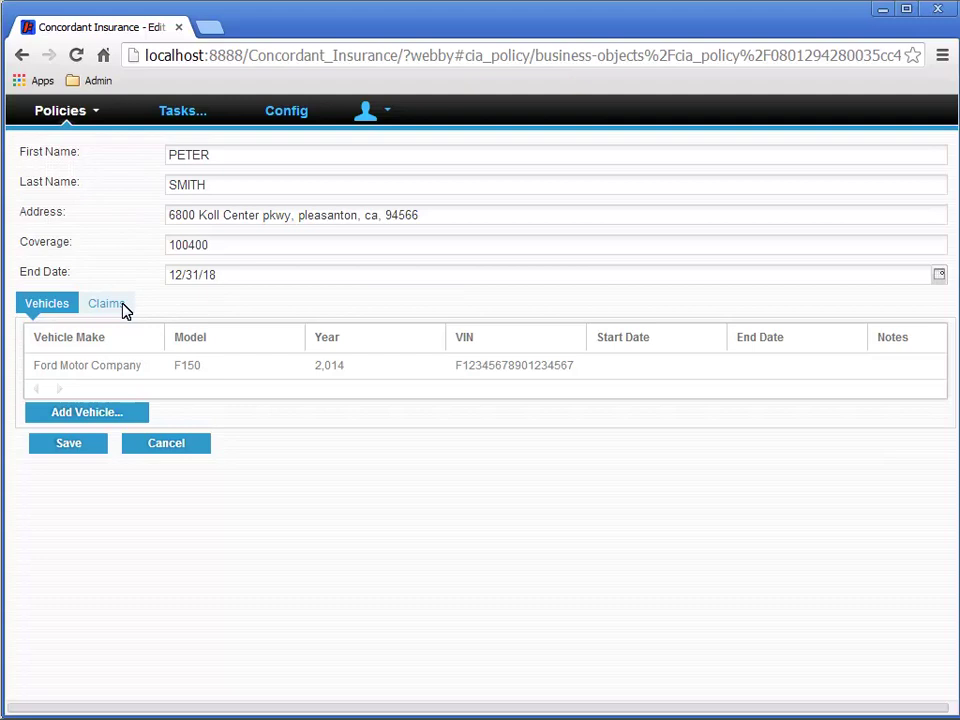
left_click(120, 310)
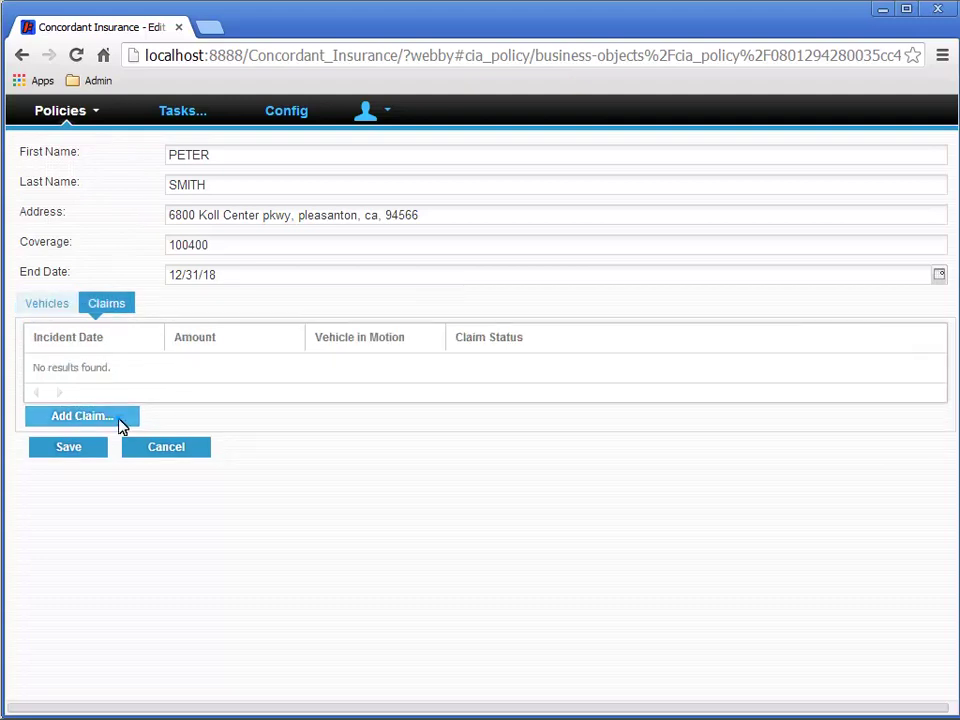
left_click(120, 424)
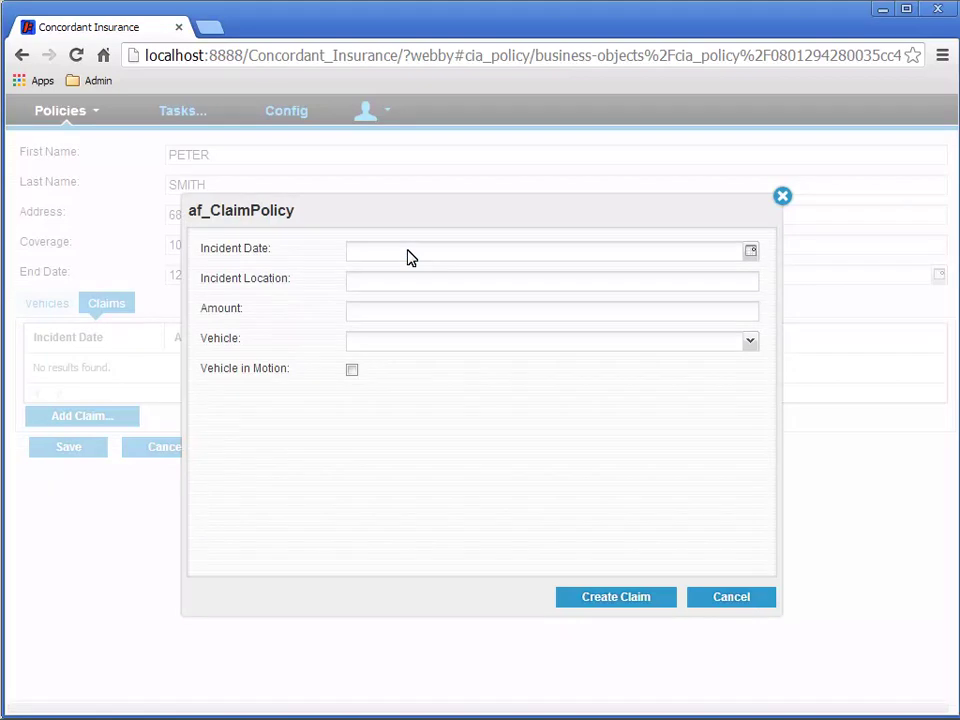
Enter incident date 03/21/2014, the incident location address, and claim amount 1000.
type("03/21/201")
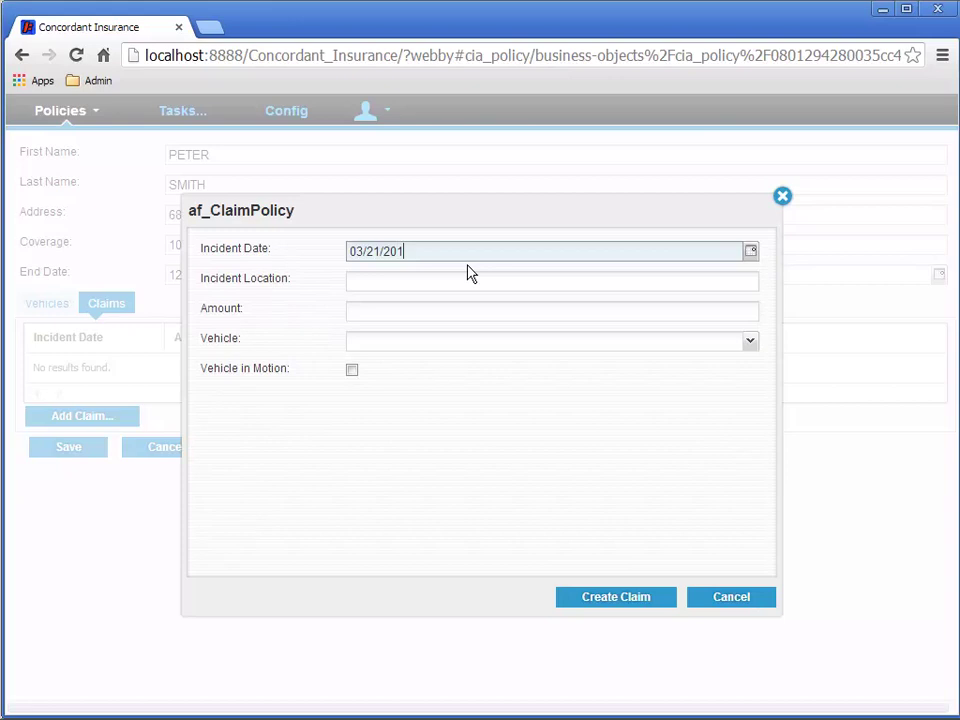
left_click(467, 265)
type("4")
key("Tab")
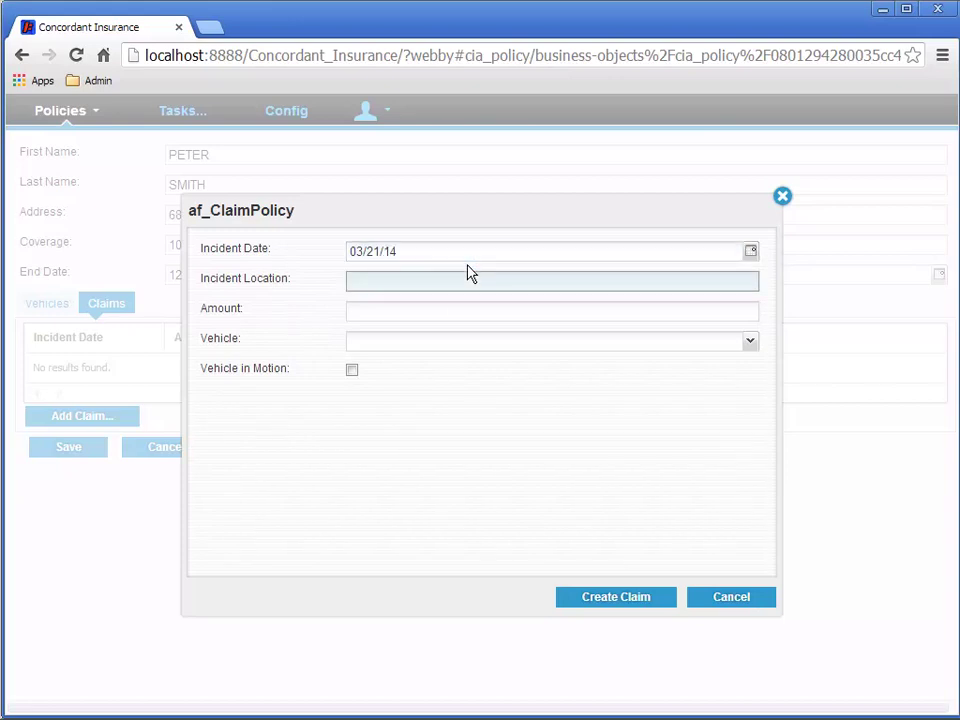
type("6801 Koll Center Pkwy")
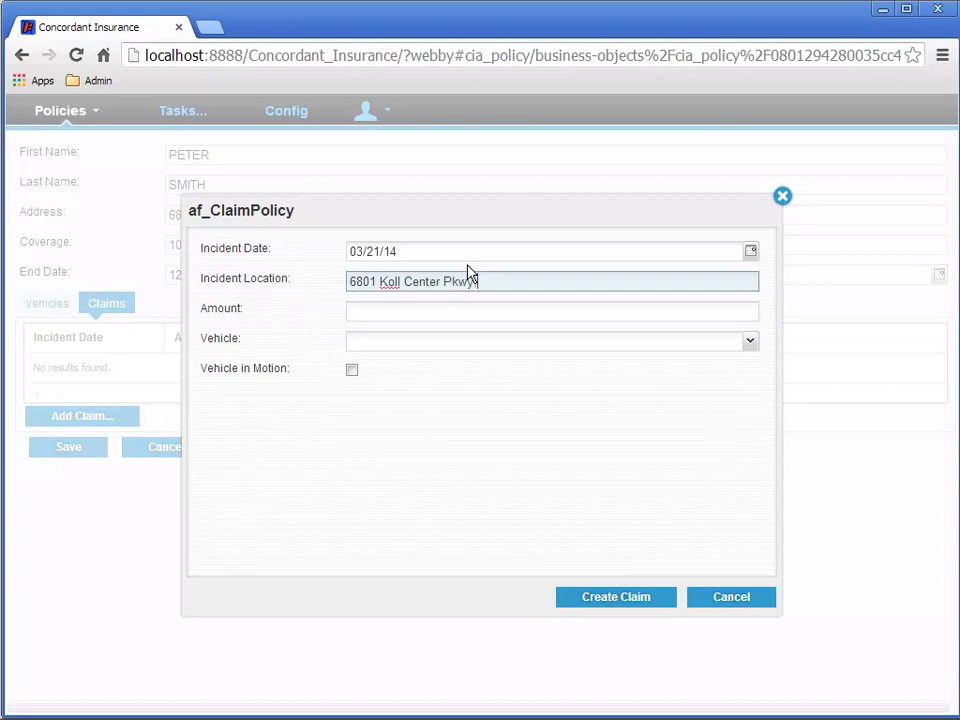
type(", pleasanton, ca,")
left_click(467, 265)
type("94566")
key("Tab")
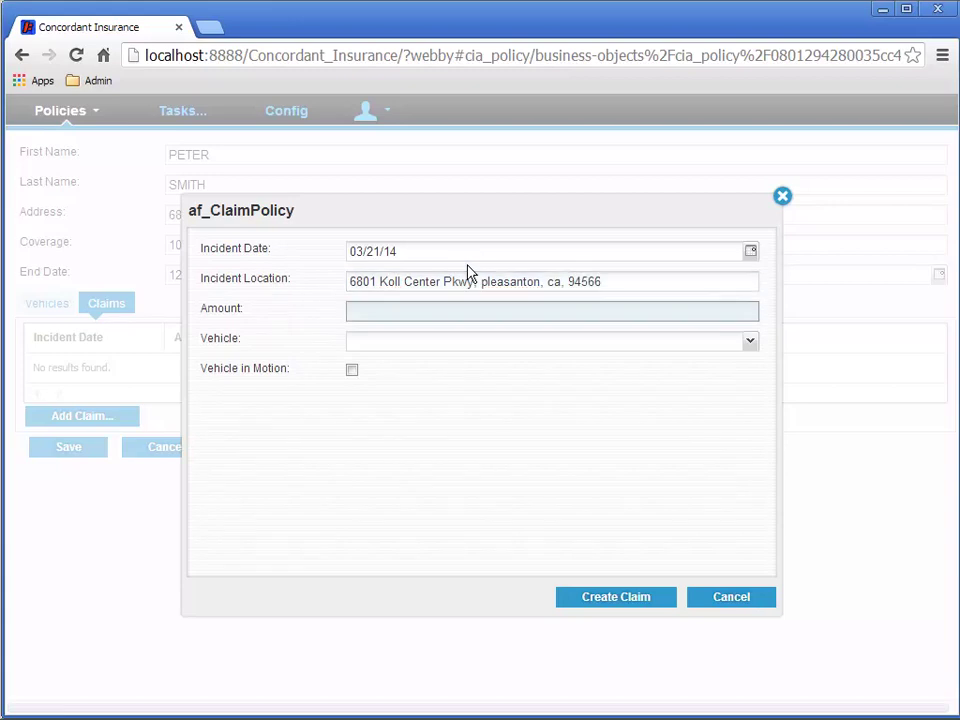
type("1000")
Select the policy's only vehicle and mark it as in motion.
left_click(750, 343)
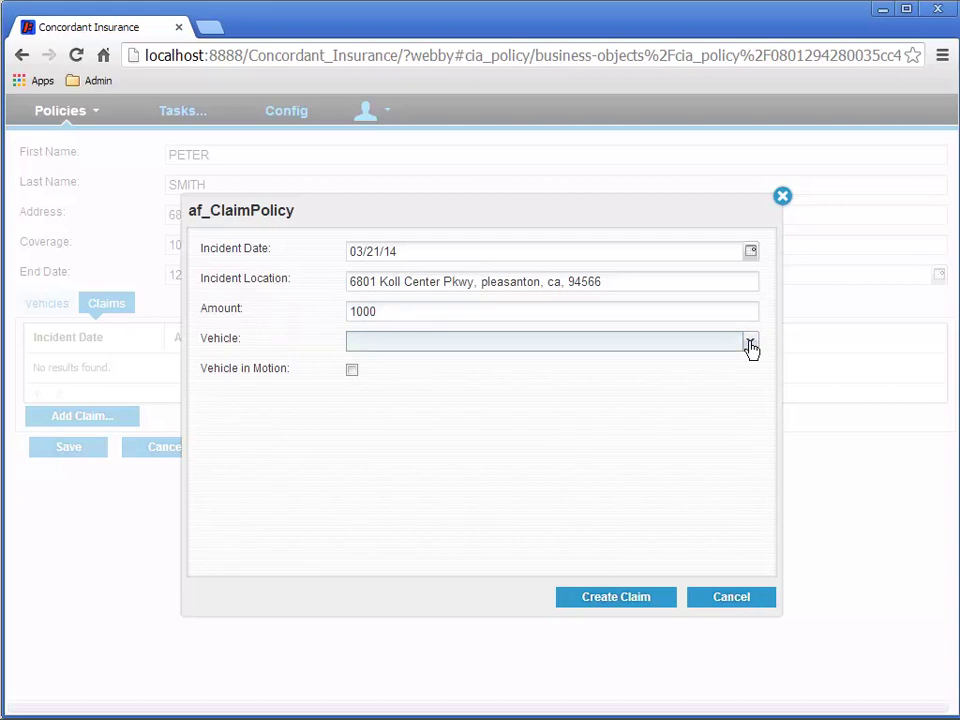
left_click(750, 344)
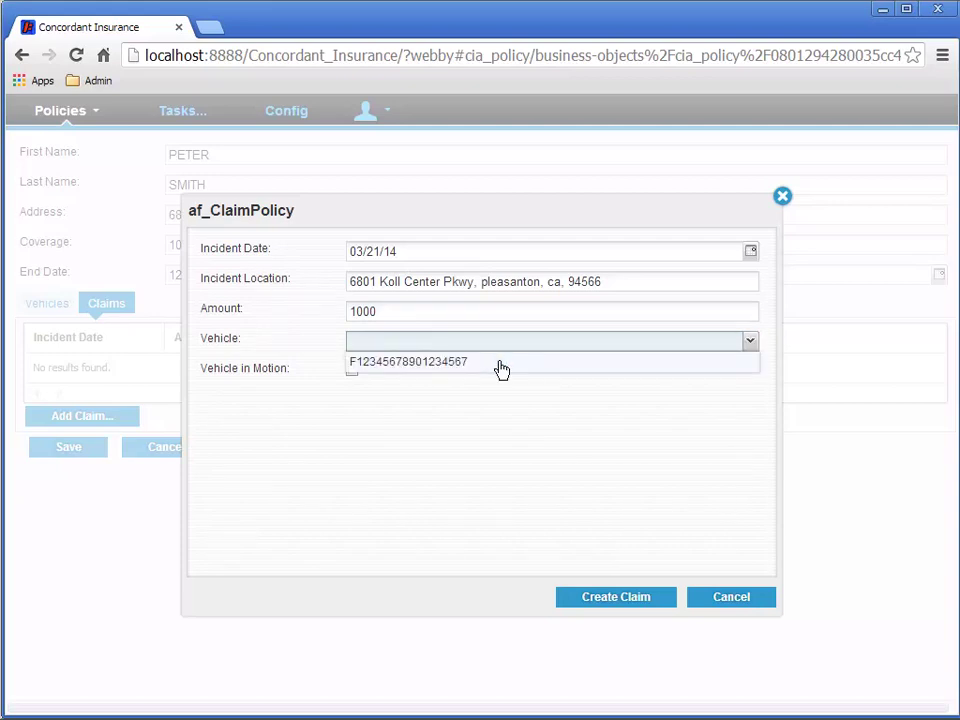
left_click(501, 370)
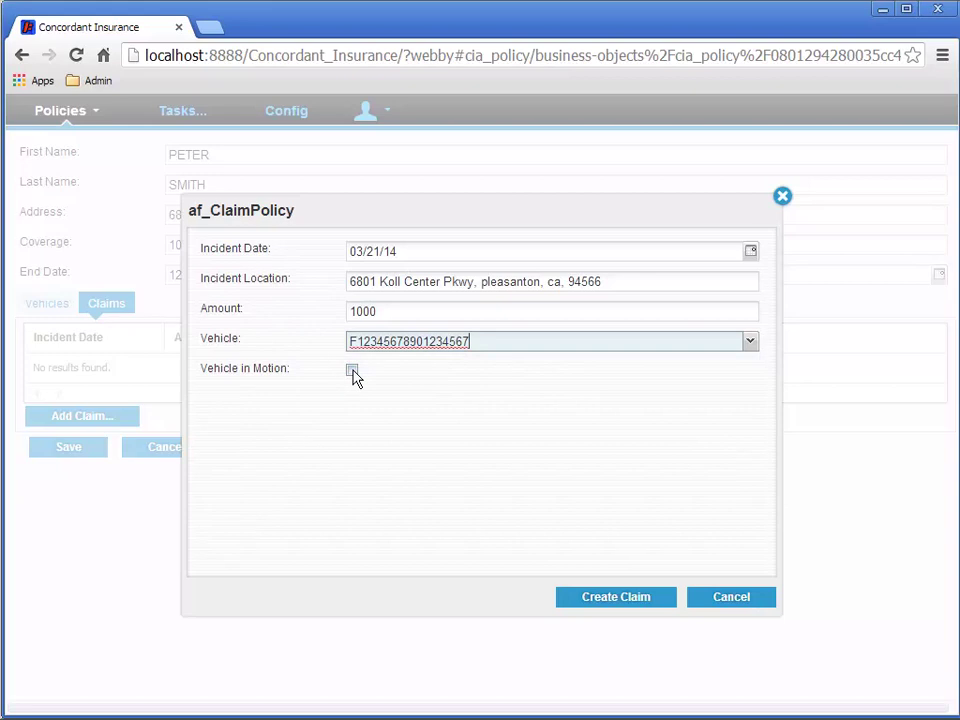
left_click(352, 371)
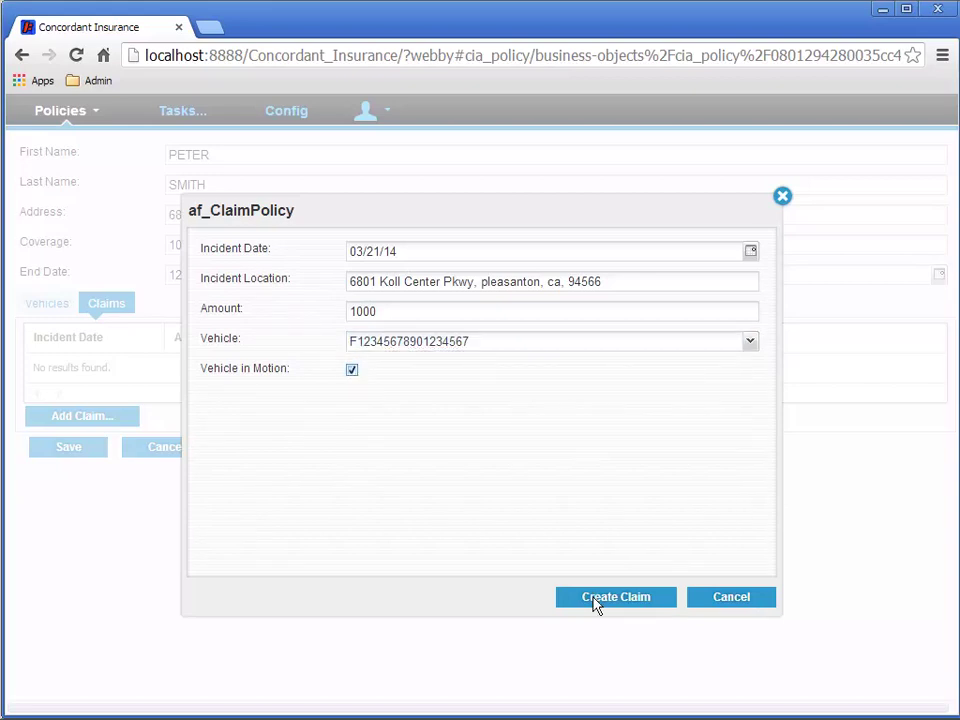
Create the claim and go to the Tasks list to see its First Approval task.
left_click(595, 600)
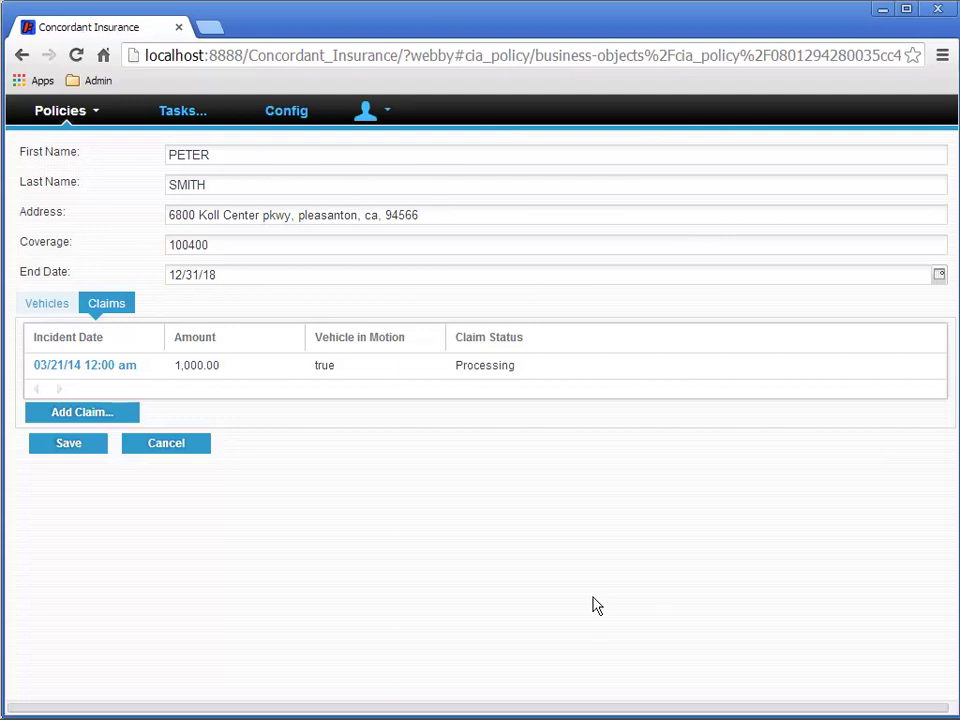
left_click(186, 116)
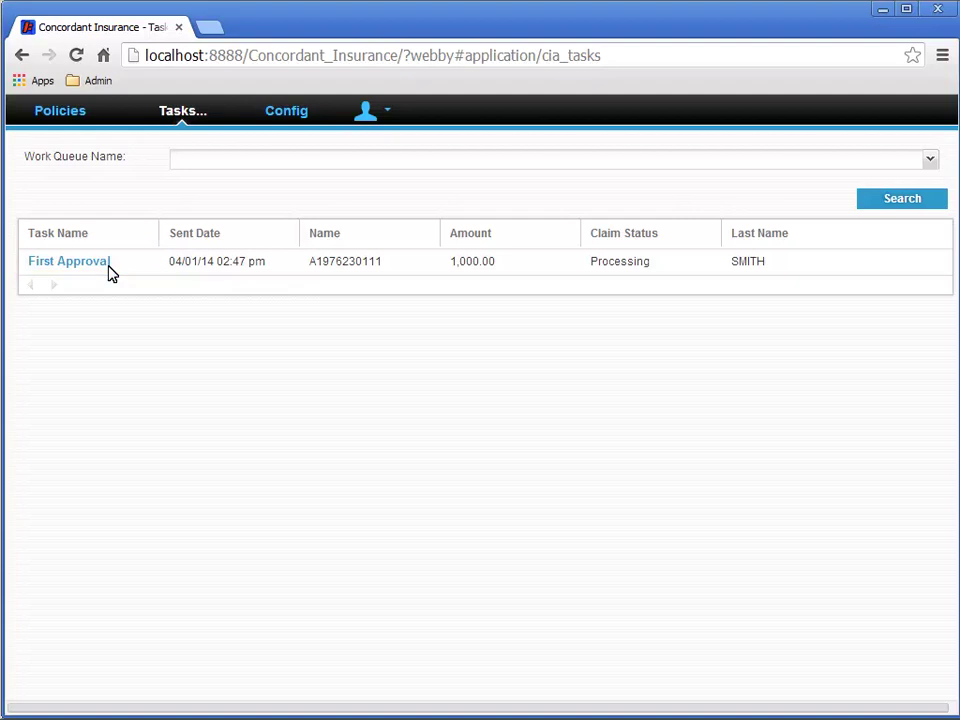
Open the First Approval task for the 1,000.00 claim from the Task Name column.
left_click(70, 261)
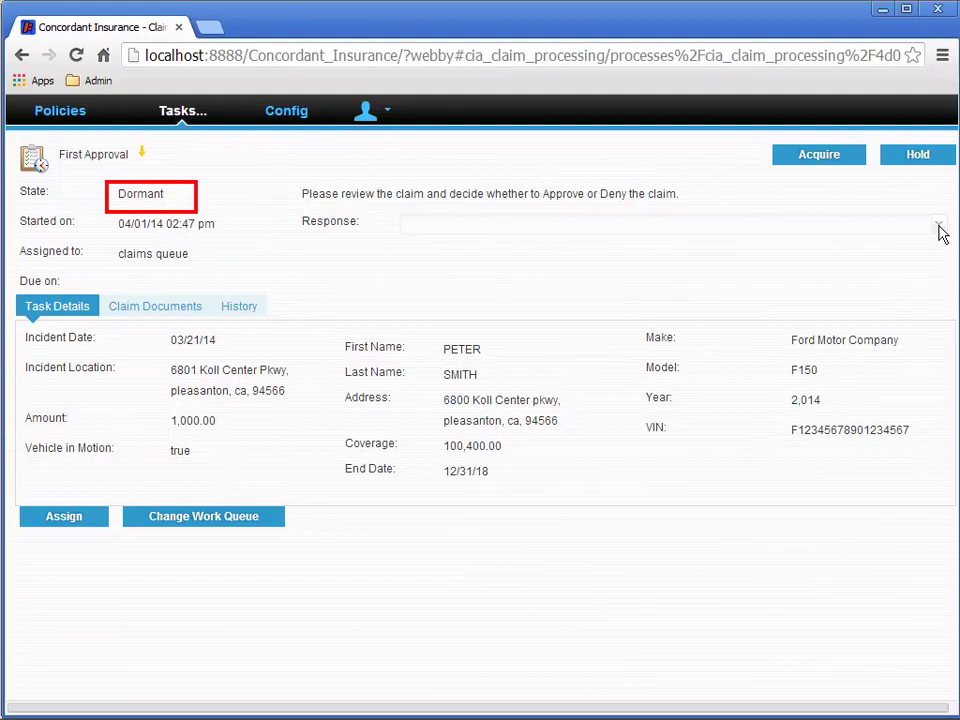
Acquire the First Approval task as admin and switch to its Claim Documents tab.
left_click(808, 160)
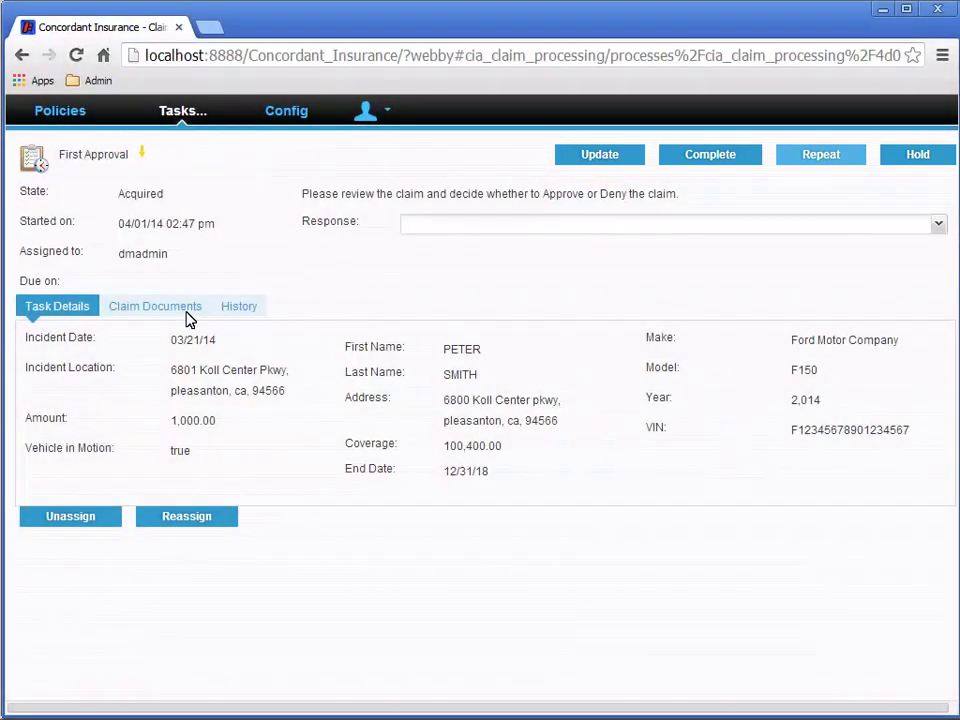
left_click(186, 313)
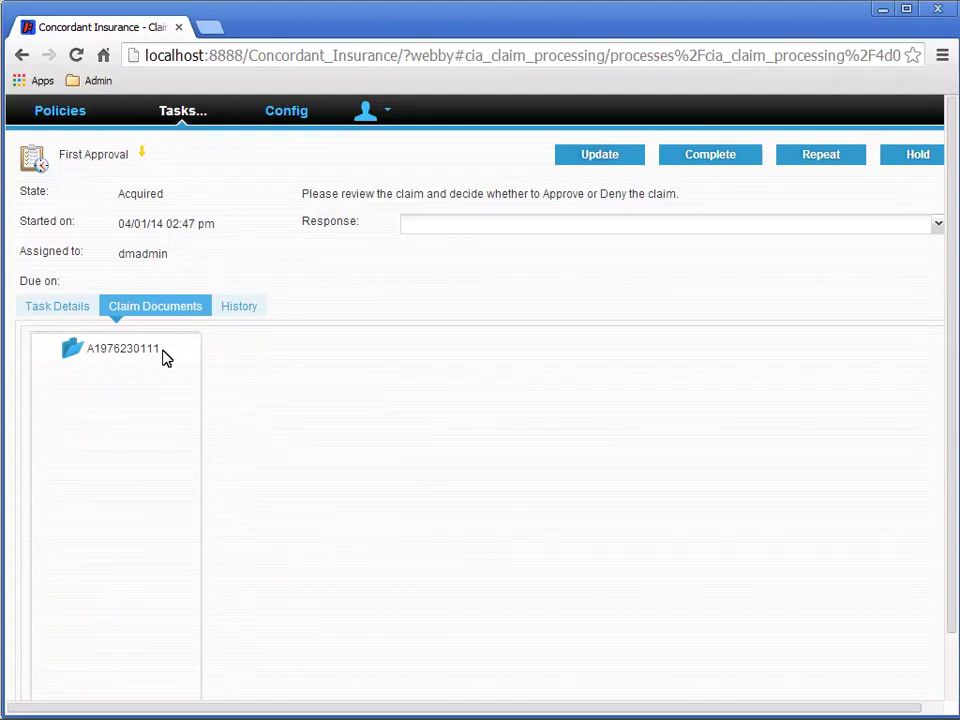
left_click(165, 357)
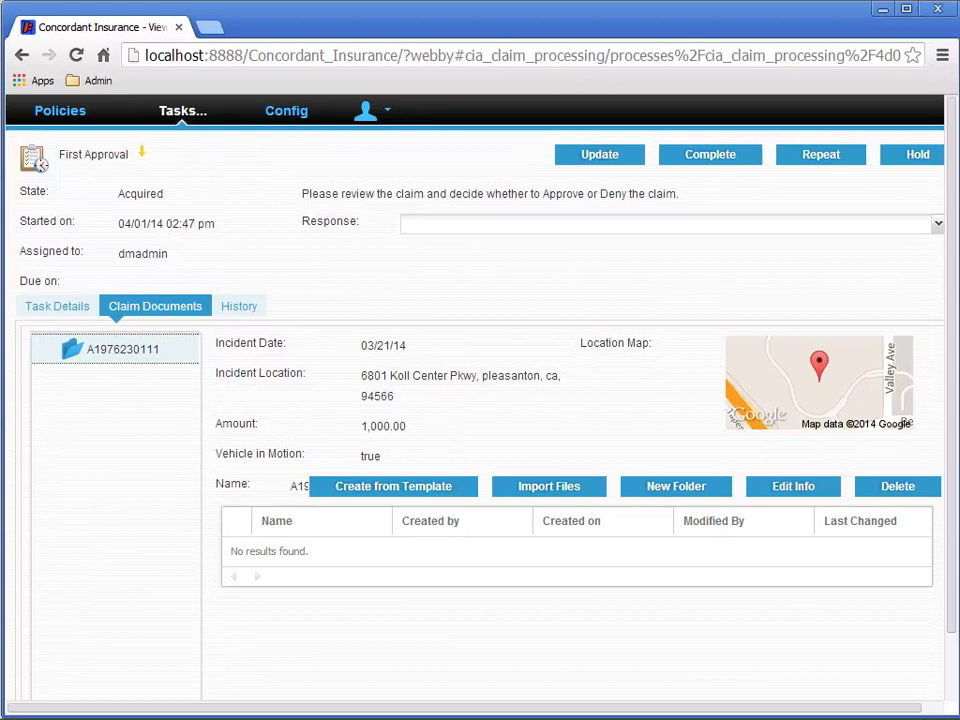
Set the response to Pre-approve and complete the First Approval task.
left_click(938, 225)
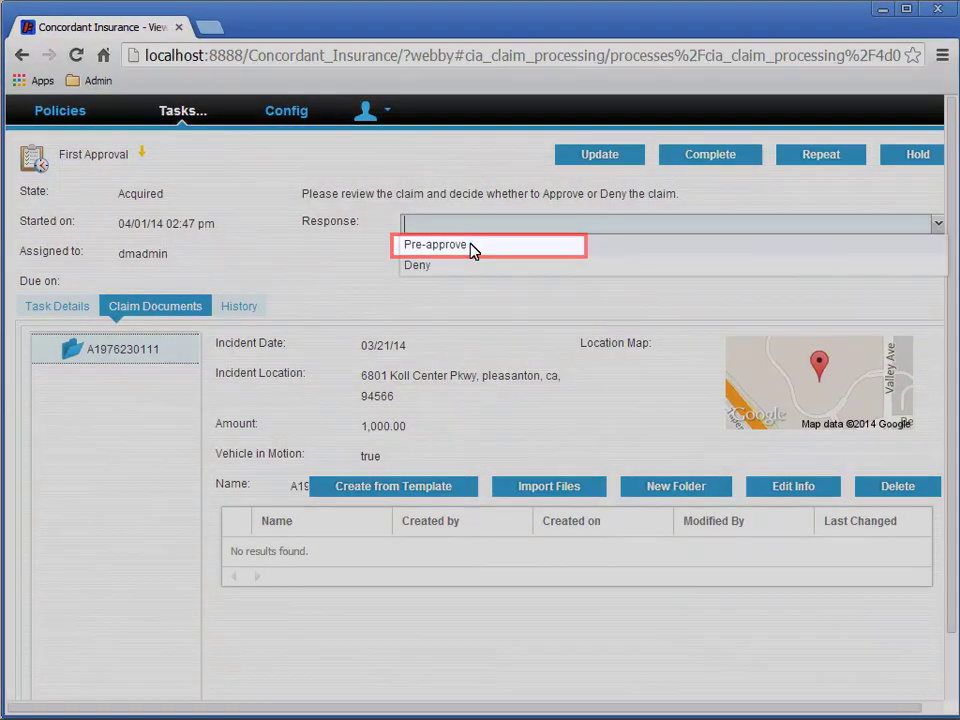
left_click(472, 246)
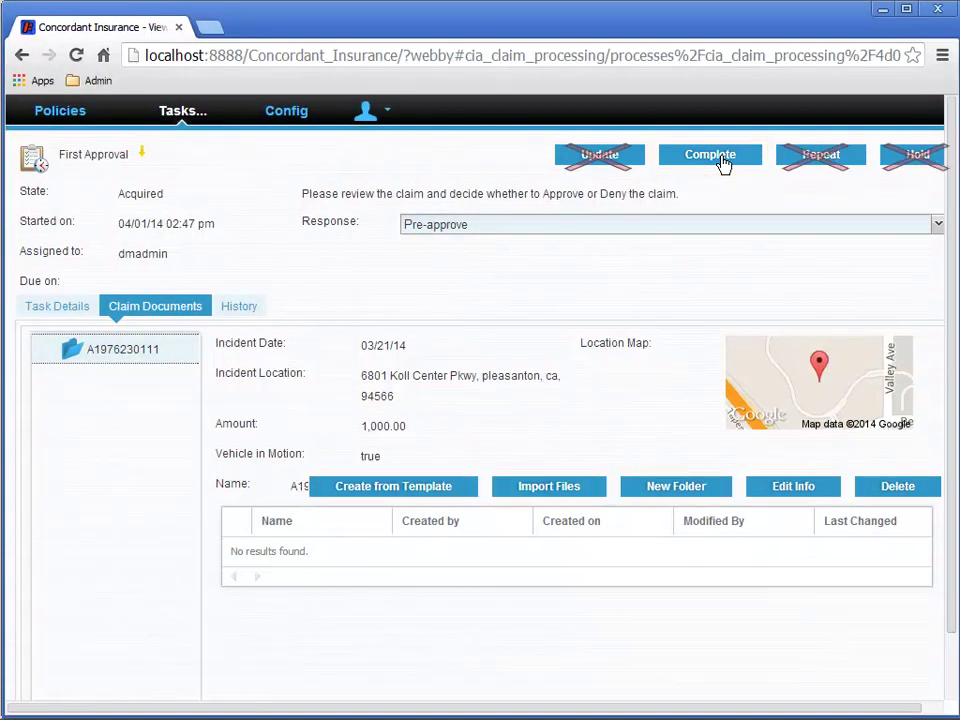
left_click(722, 158)
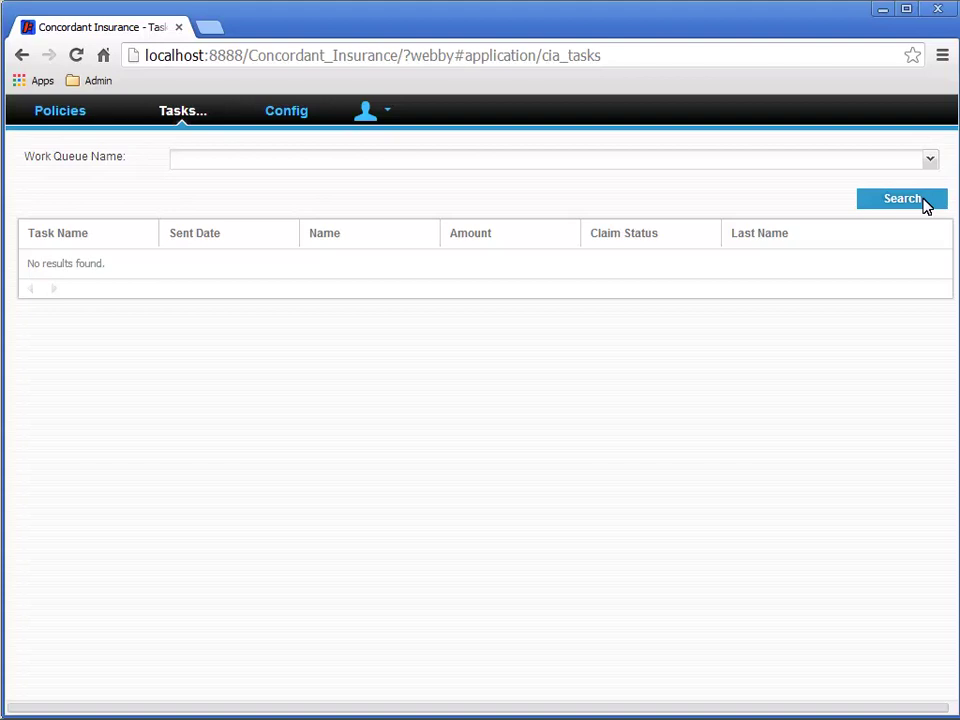
Refresh tasks, then check the last policy's Claims tab for the Pre-approved 1,000.00 claim.
left_click(925, 205)
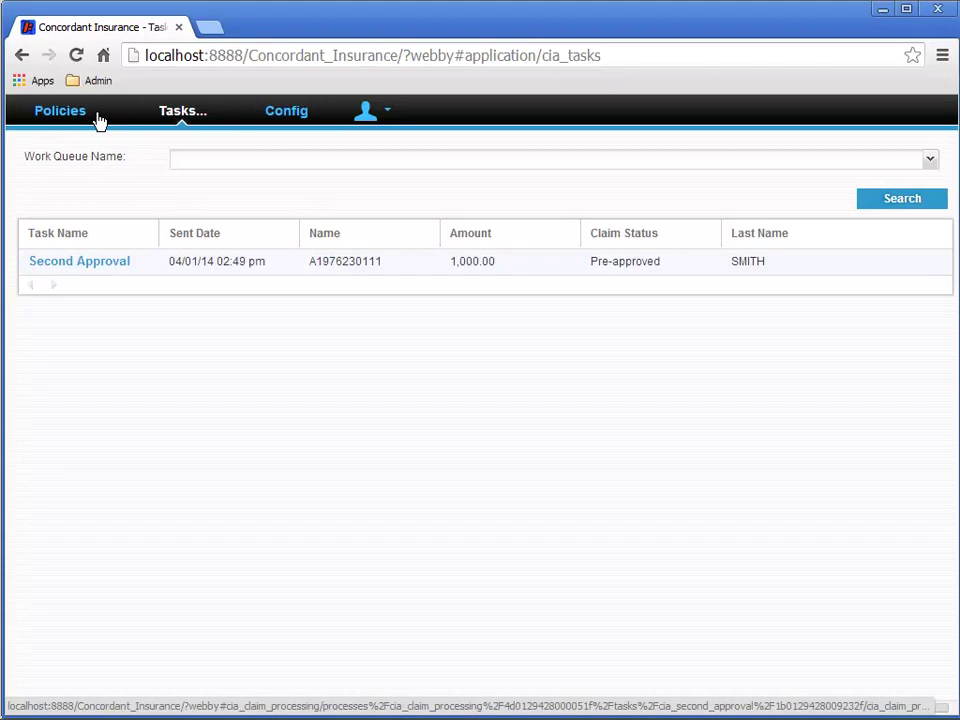
left_click(96, 118)
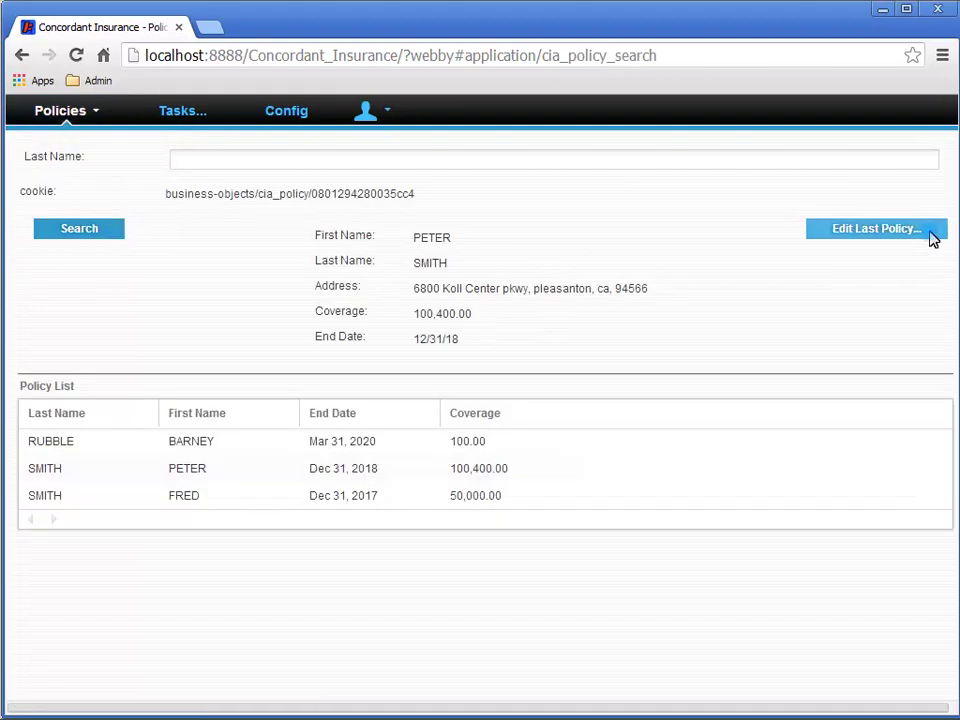
left_click(930, 237)
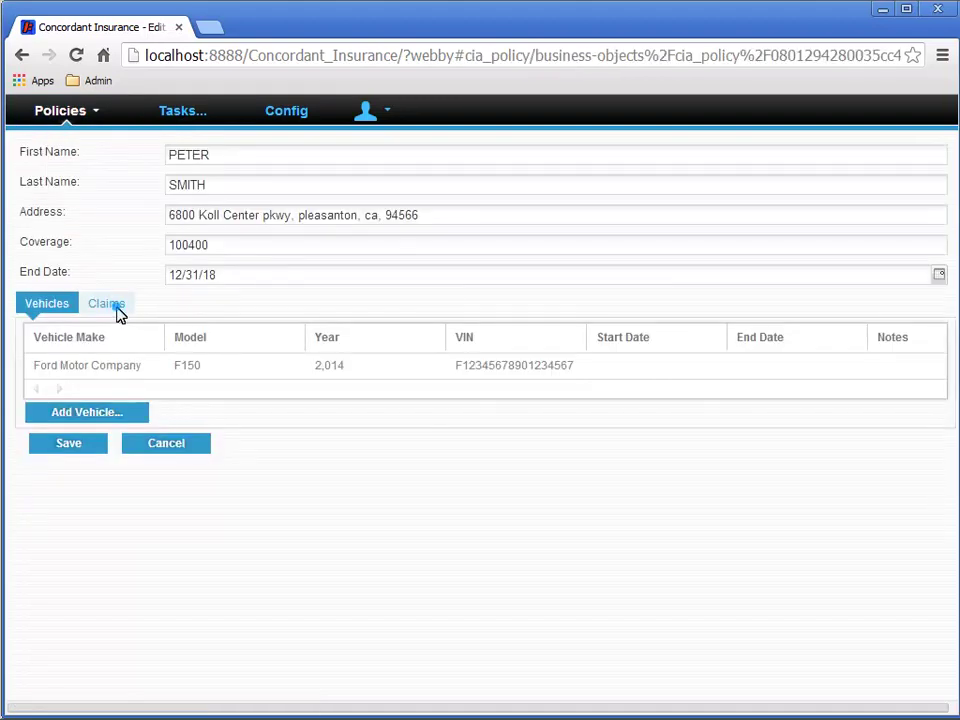
left_click(117, 310)
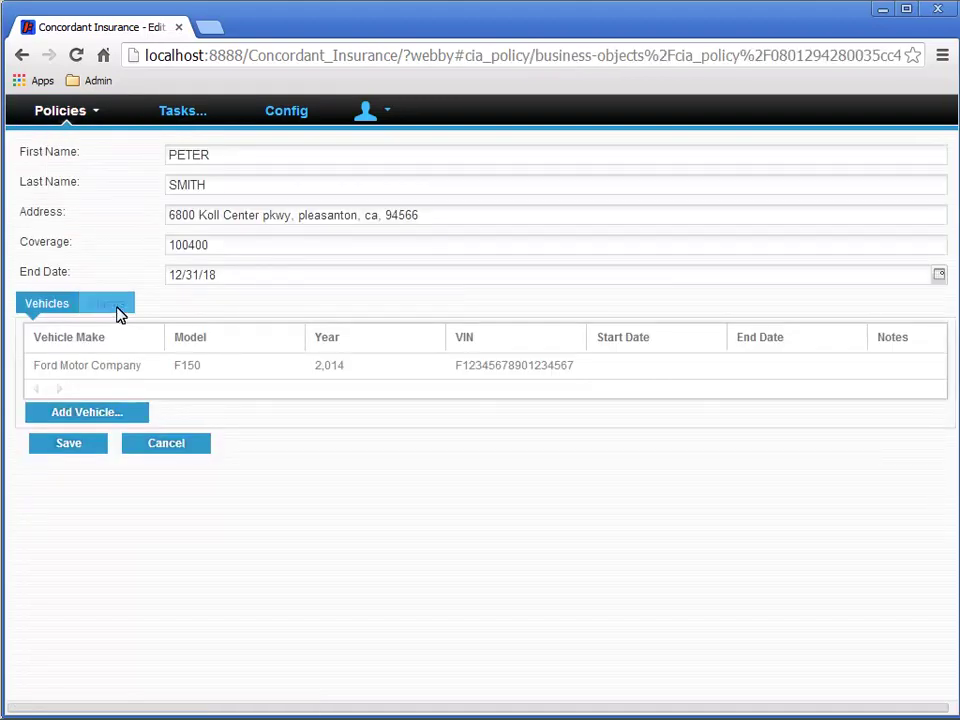
Acquire the Second Approval task and view its history of finished Pre-approved? and First Approval steps.
left_click(184, 118)
left_click(97, 268)
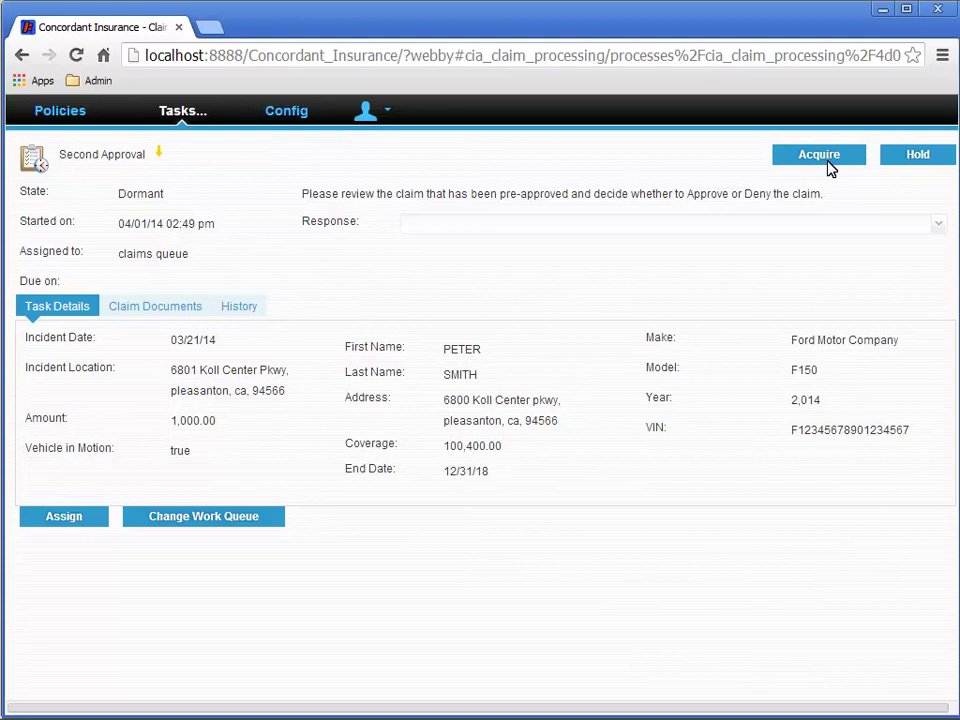
left_click(820, 156)
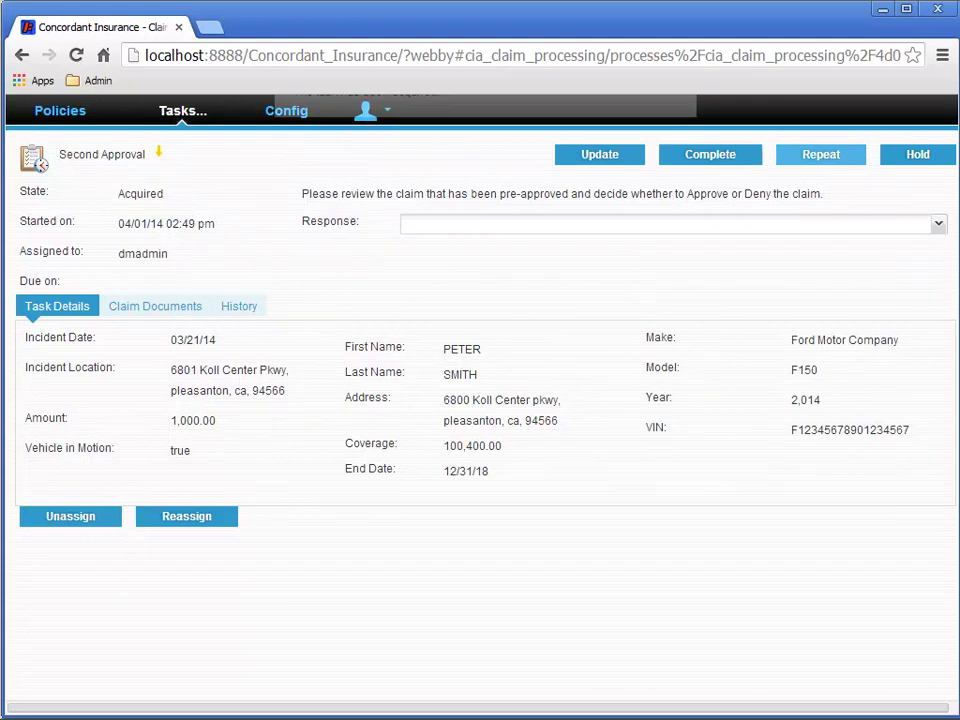
left_click(237, 309)
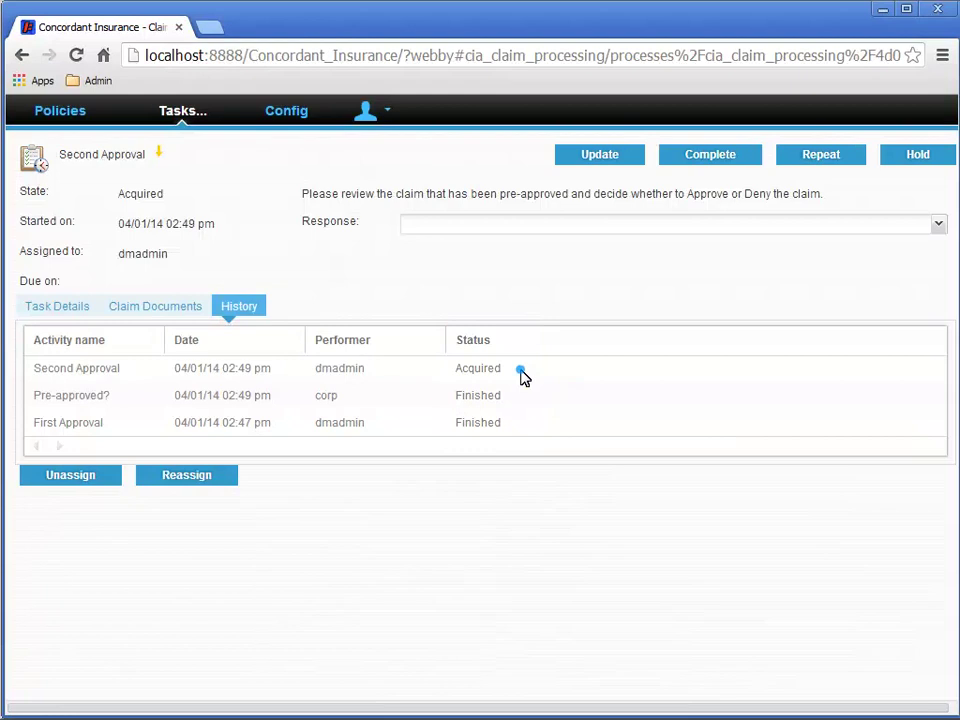
Set the Second Approval response to Approve and complete the task.
left_click(456, 224)
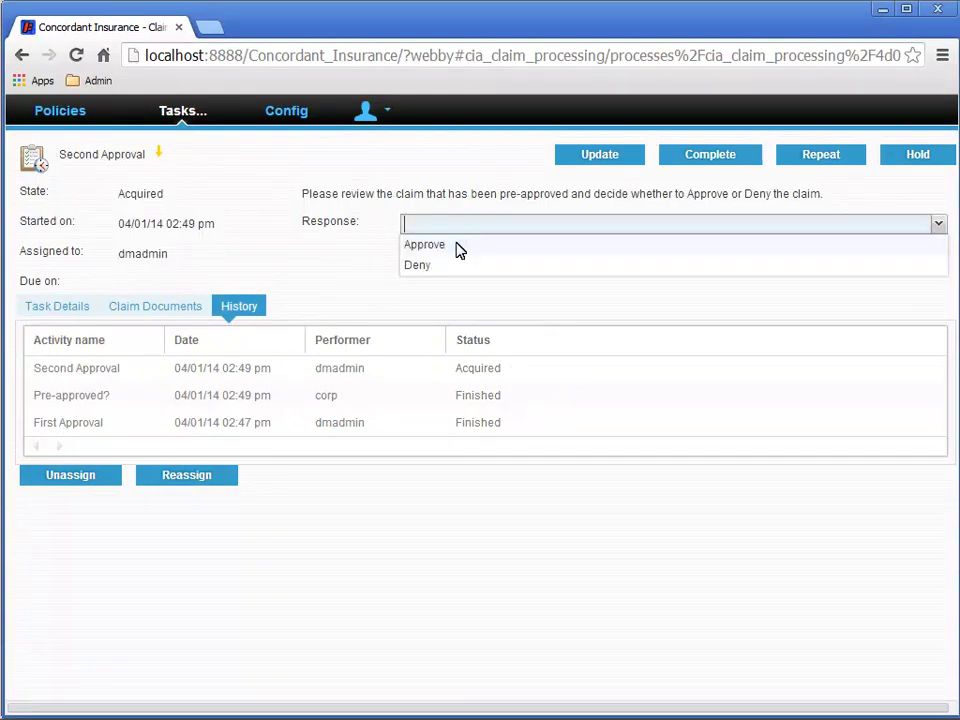
left_click(457, 246)
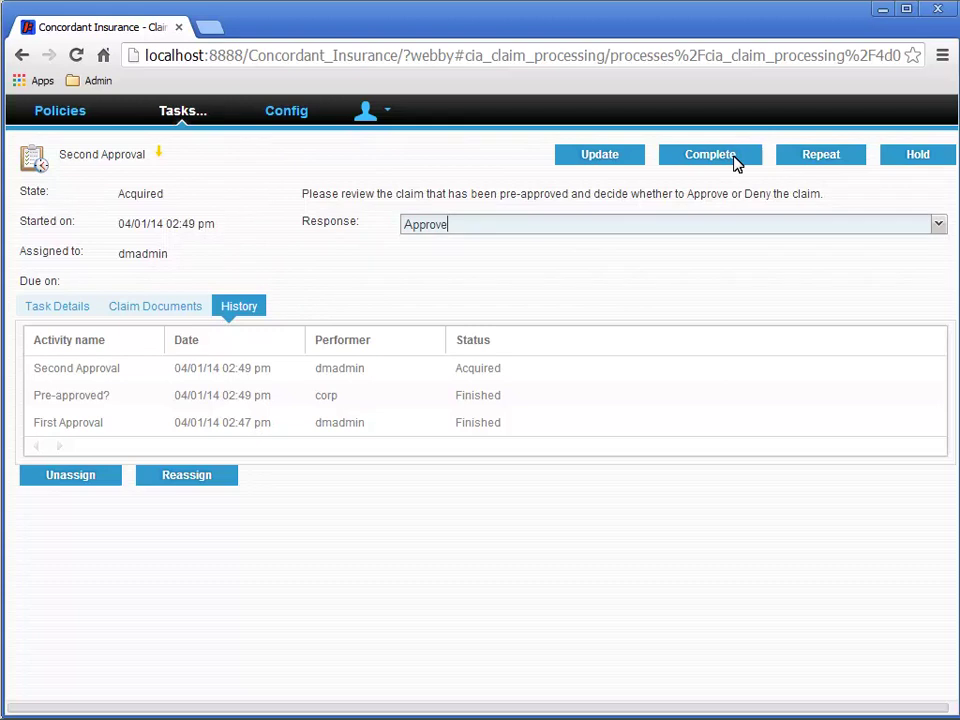
left_click(734, 160)
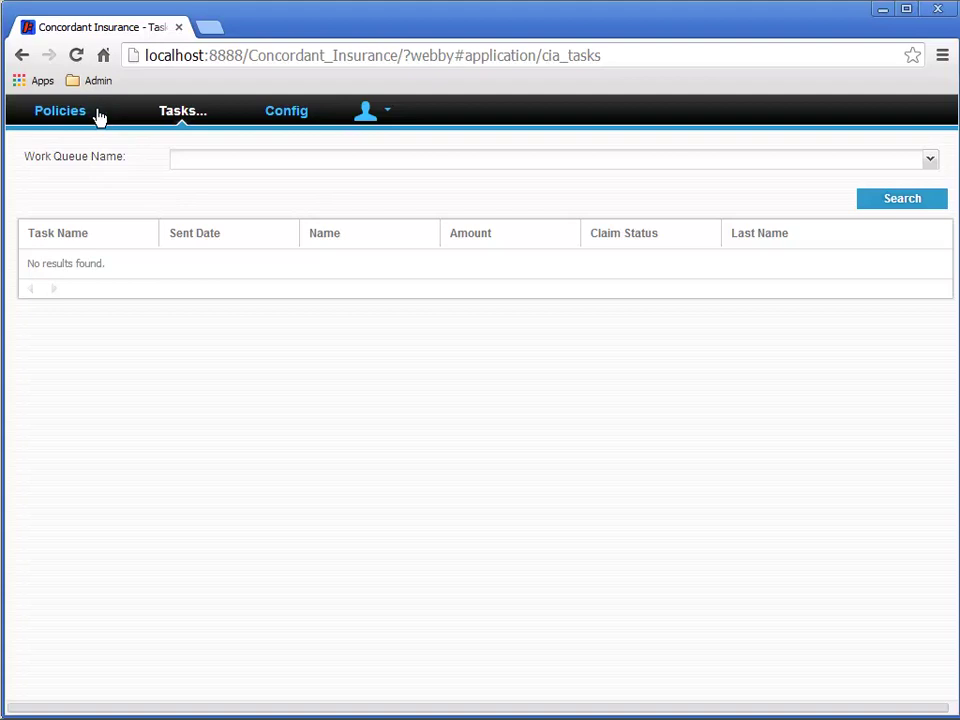
Edit the last policy and view its Claims tab, where the 1,000.00 claim shows Approved.
left_click(98, 115)
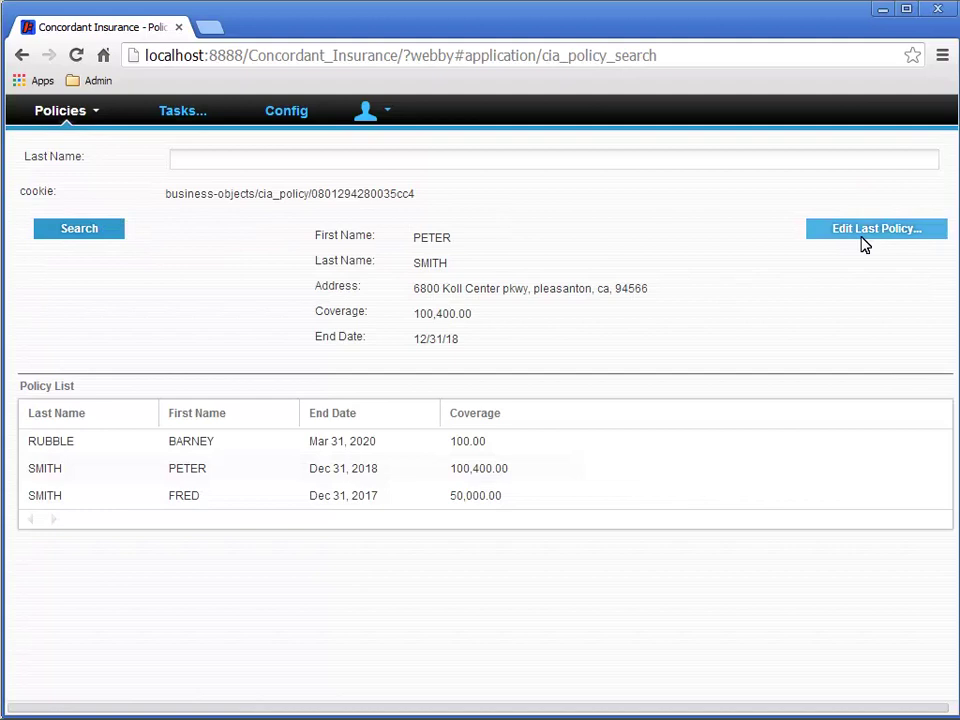
left_click(861, 238)
left_click(110, 310)
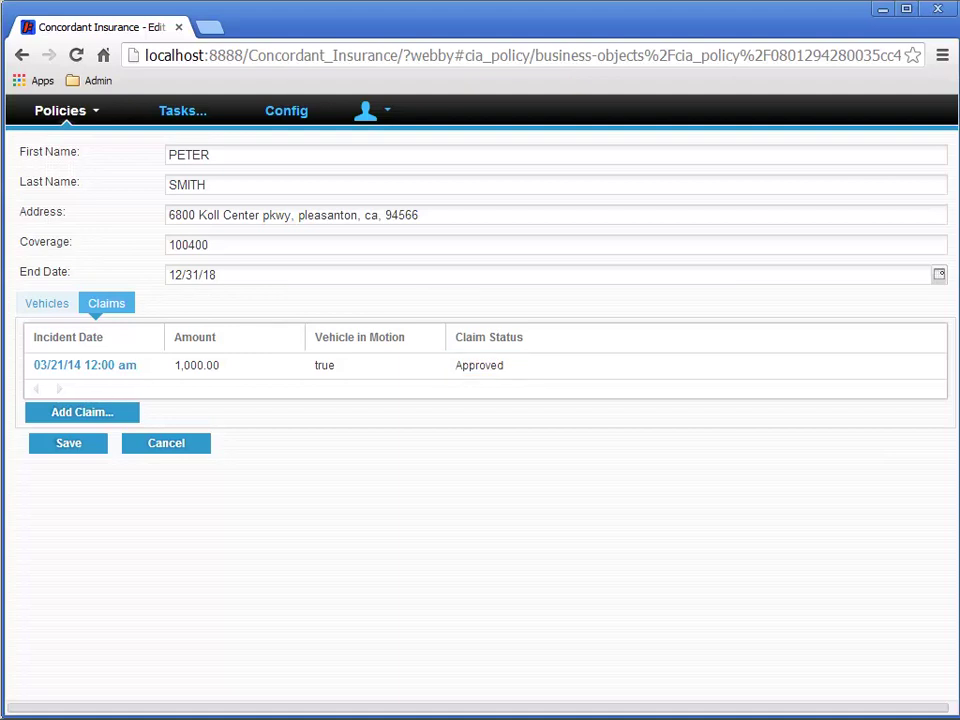
Create a claim dated 03/22/2014 for 2000 with the incident address, the F150, vehicle in motion.
left_click(118, 420)
left_click(386, 248)
type("03/22/2014")
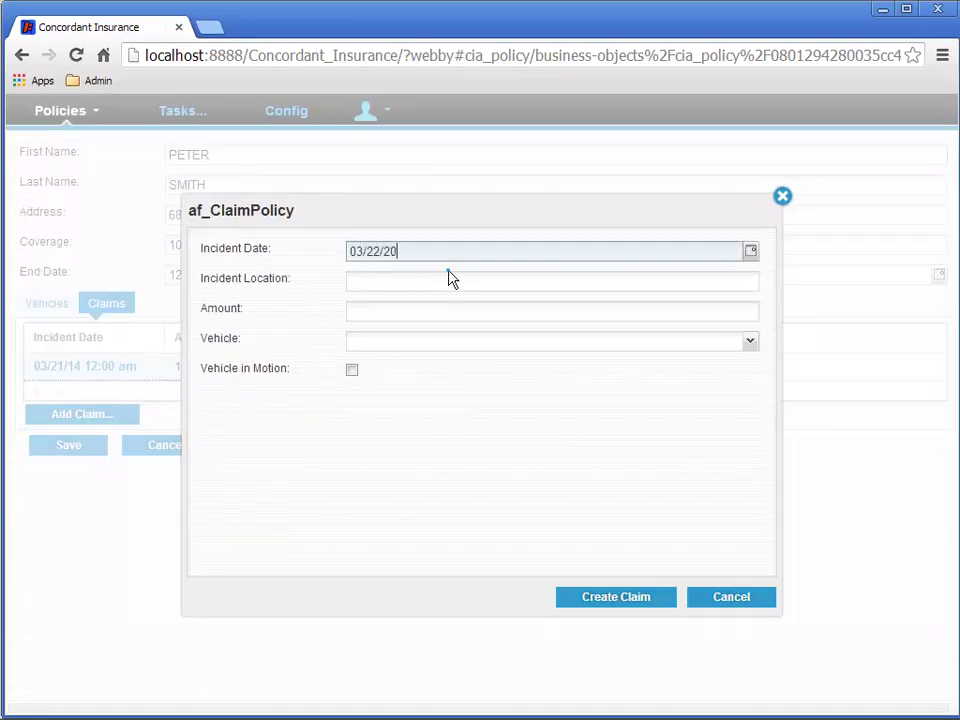
left_click(447, 281)
type("100 Mai")
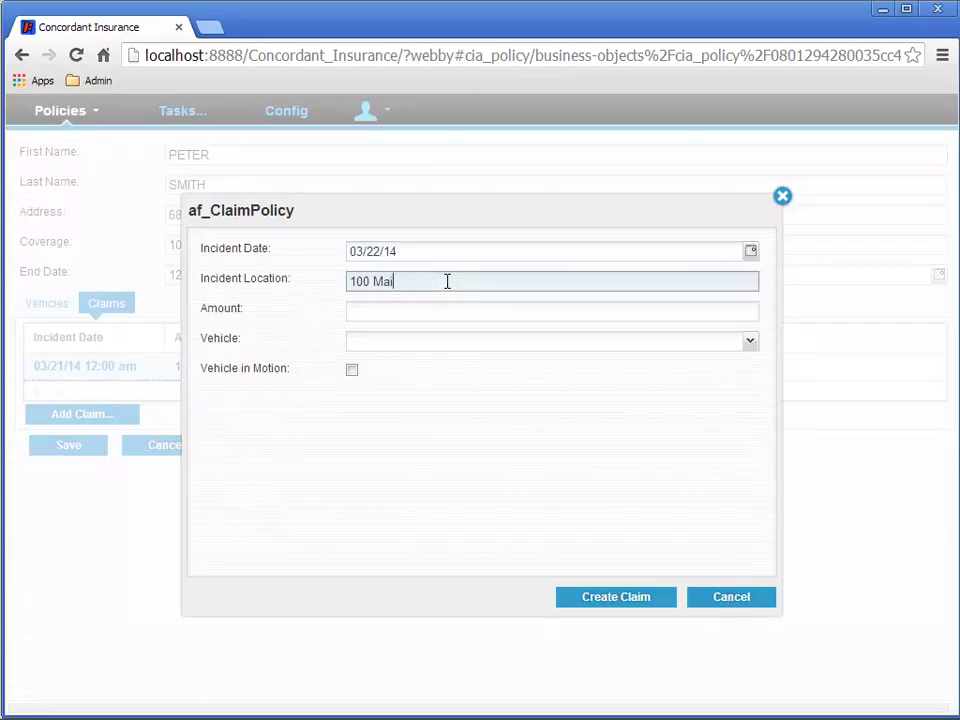
type("n St., Pleasanton, ca, 94566")
key("Tab")
type("2000")
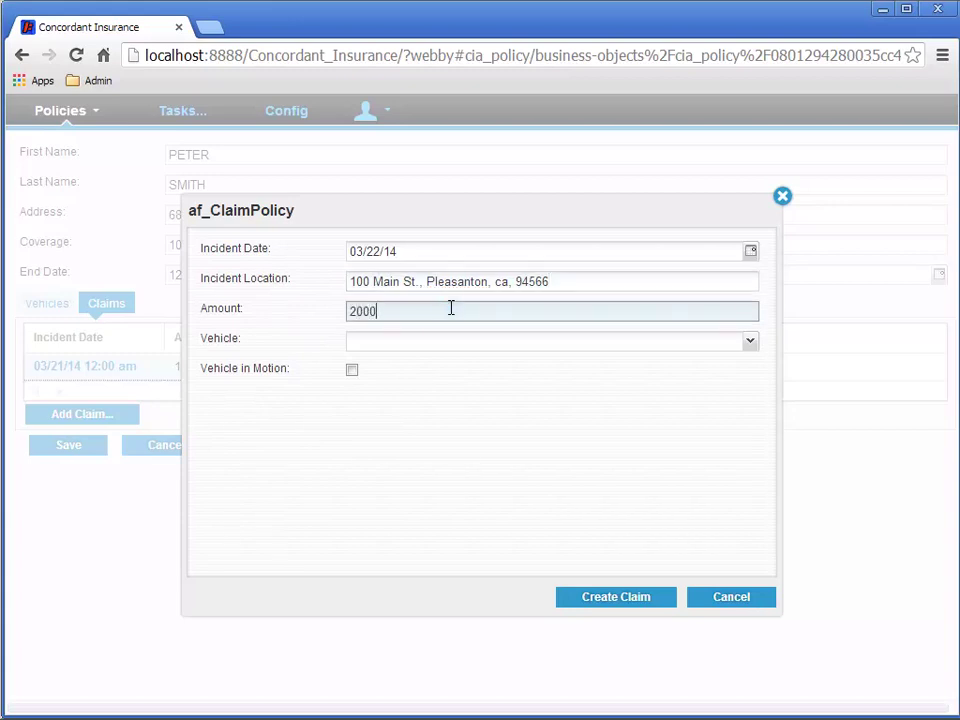
key("Tab")
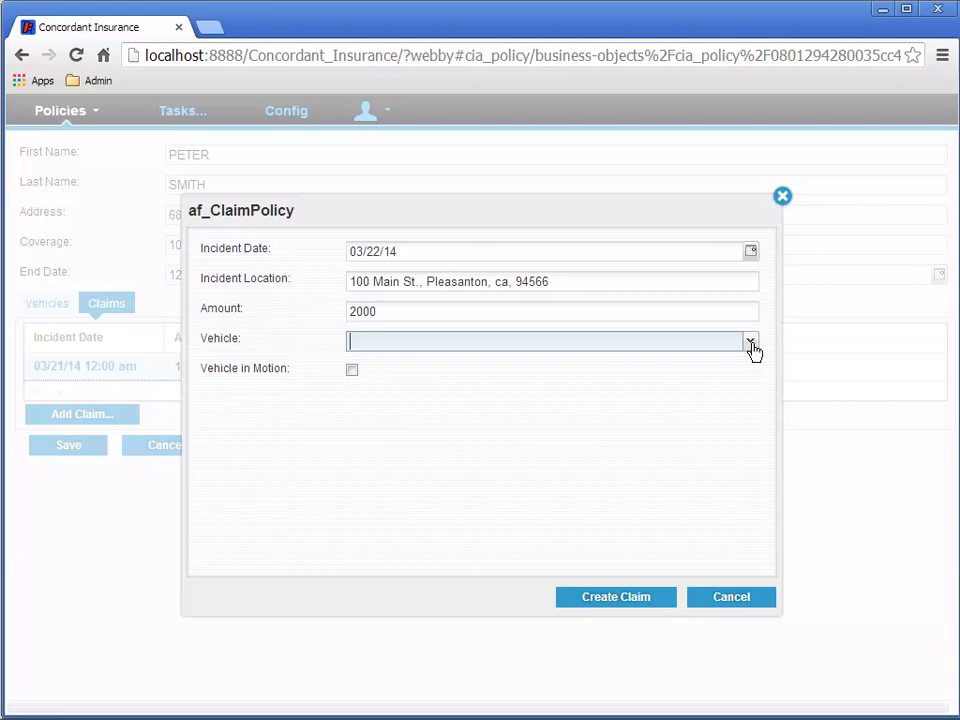
left_click(751, 344)
left_click(414, 362)
left_click(352, 370)
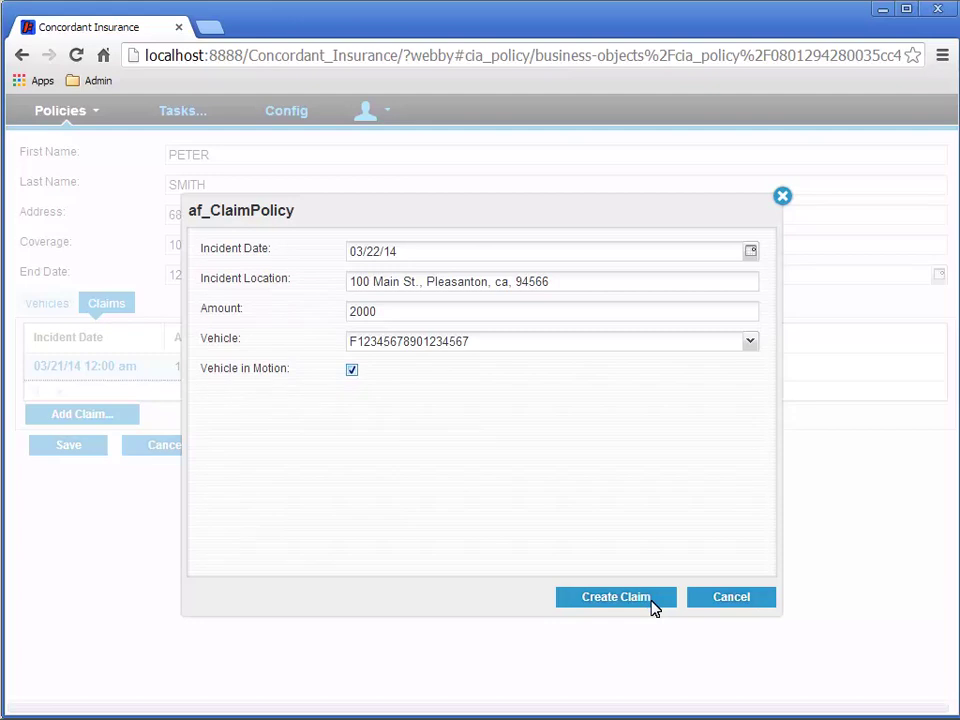
left_click(652, 607)
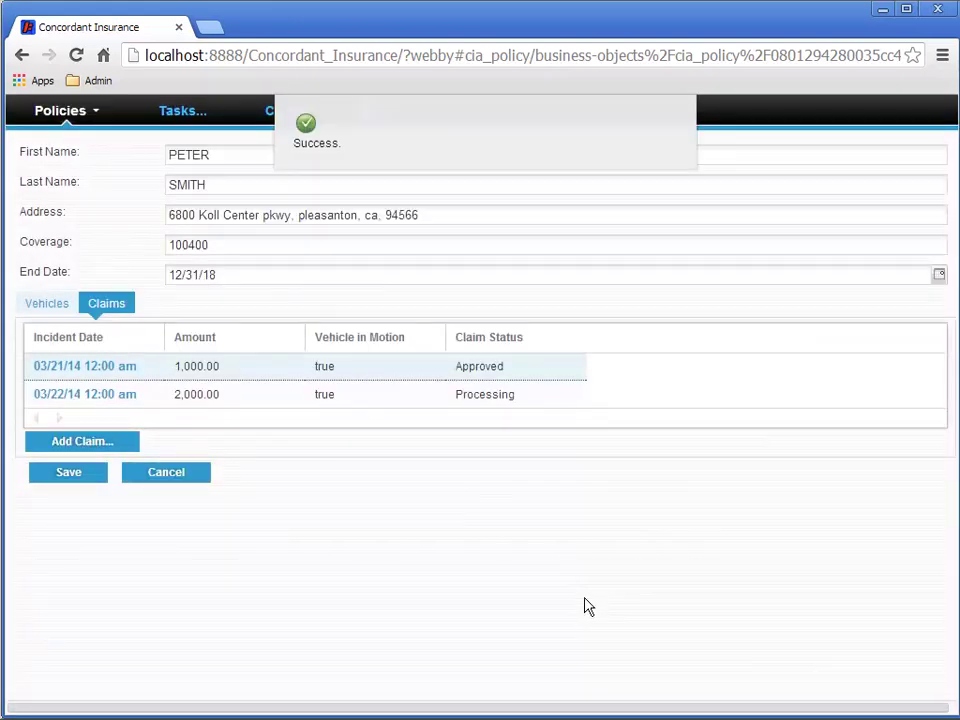
In Tasks, acquire the new claim's First Approval task through its right-click menu.
left_click(175, 111)
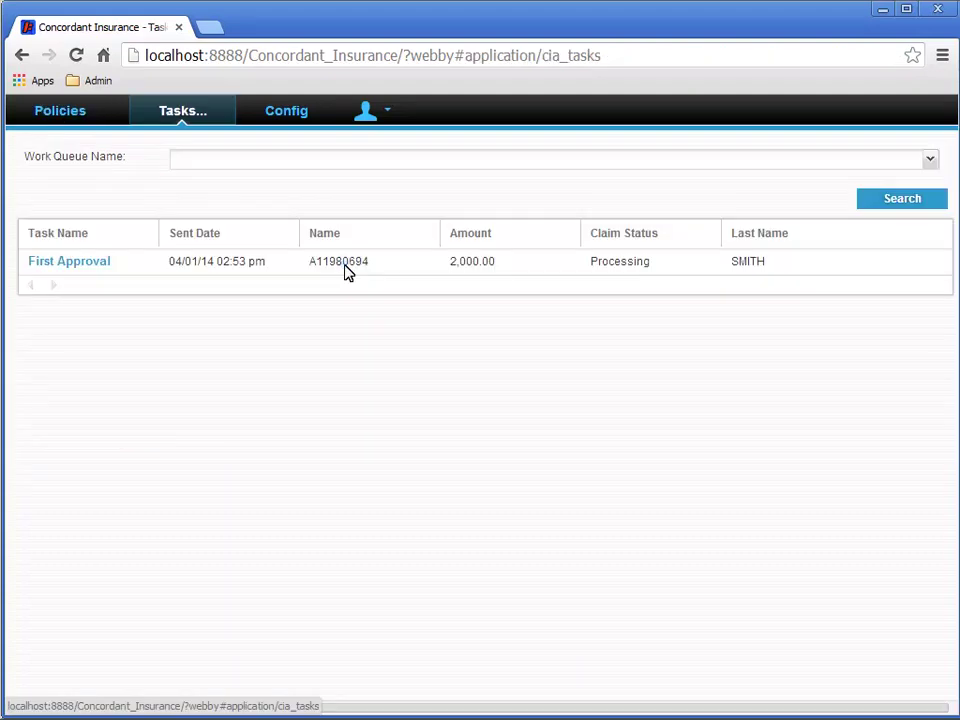
right_click(345, 268)
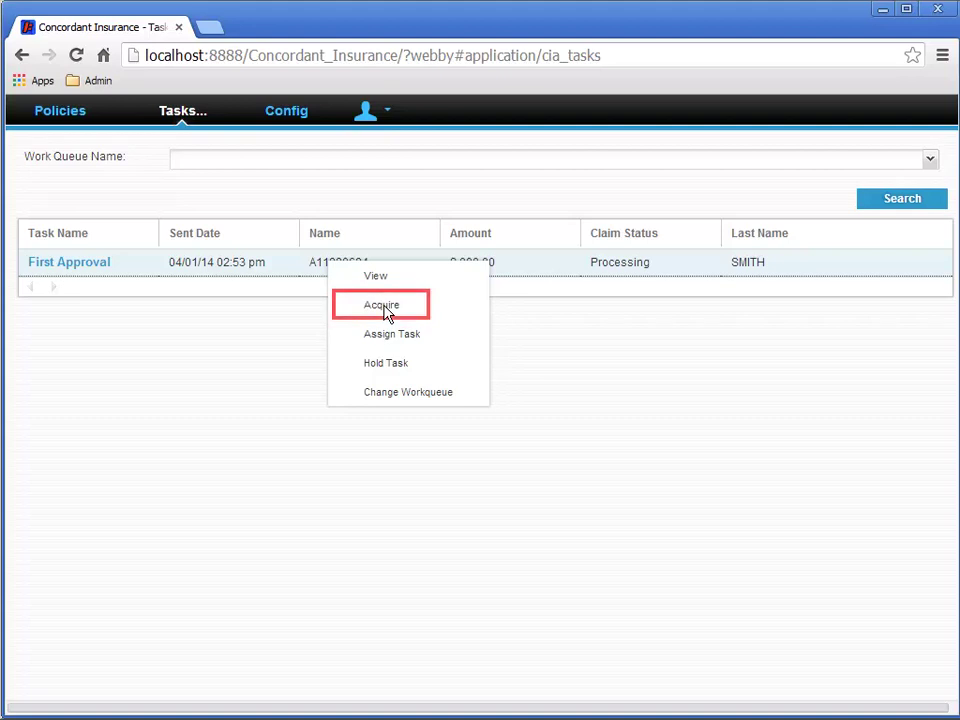
left_click(385, 310)
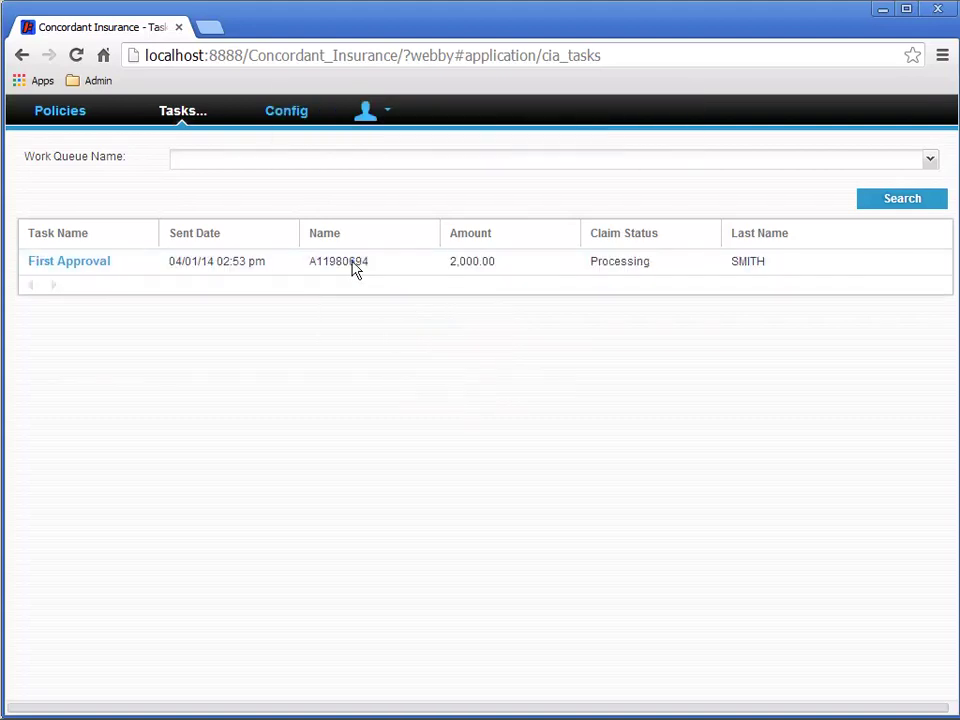
right_click(354, 268)
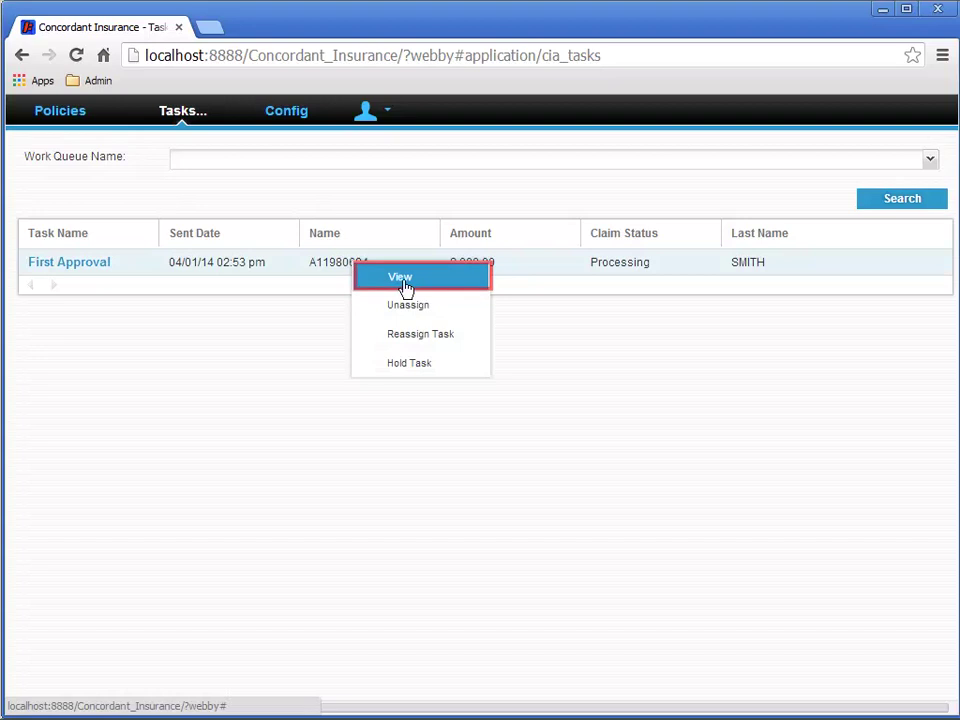
left_click(404, 287)
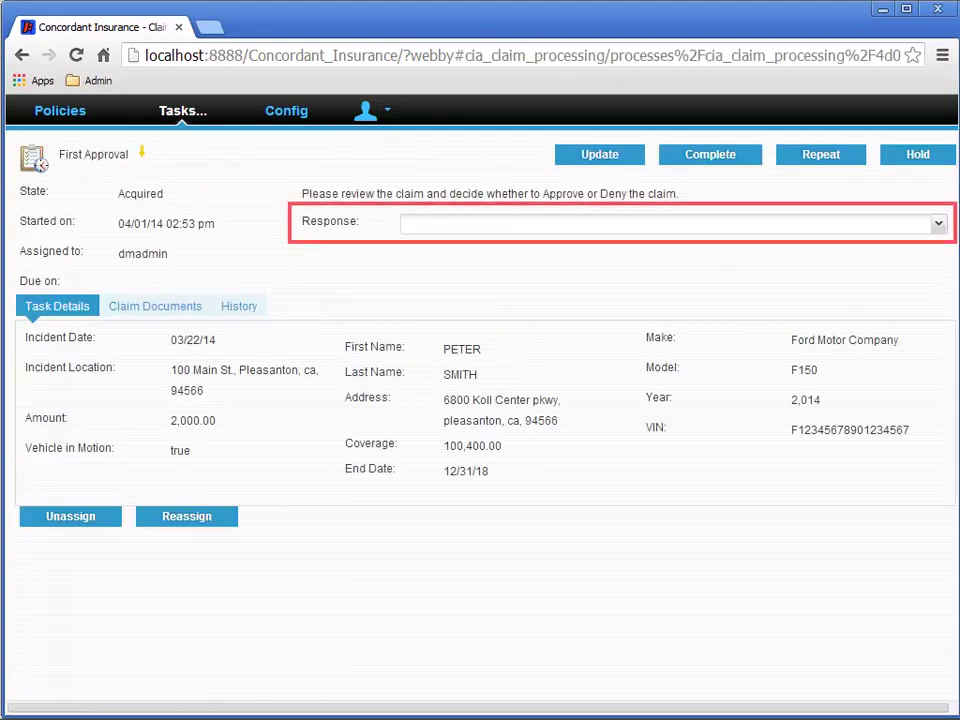